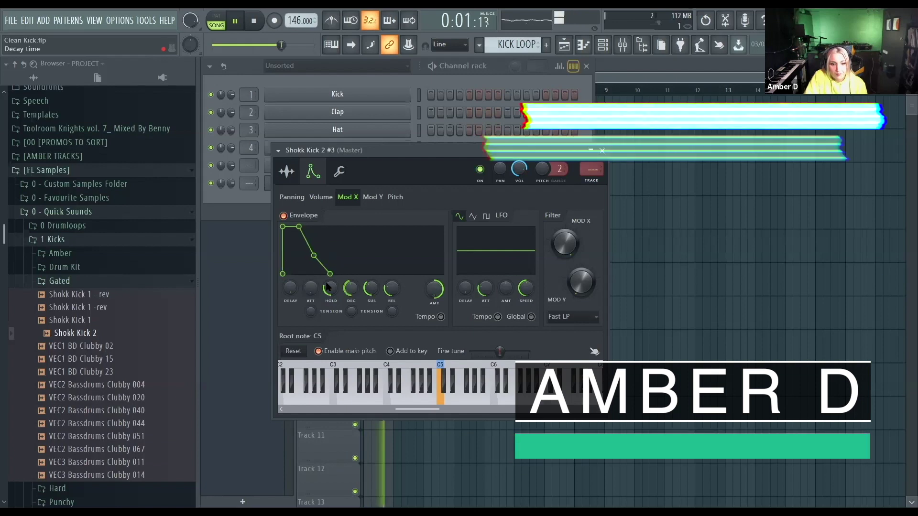
Step: Reduce the kick's Mod X envelope to a plain decay without hold, sustain or release, and lower the Mod X filter frequency
left_click_drag(371, 287, 392, 315)
left_click_drag(565, 244, 566, 263)
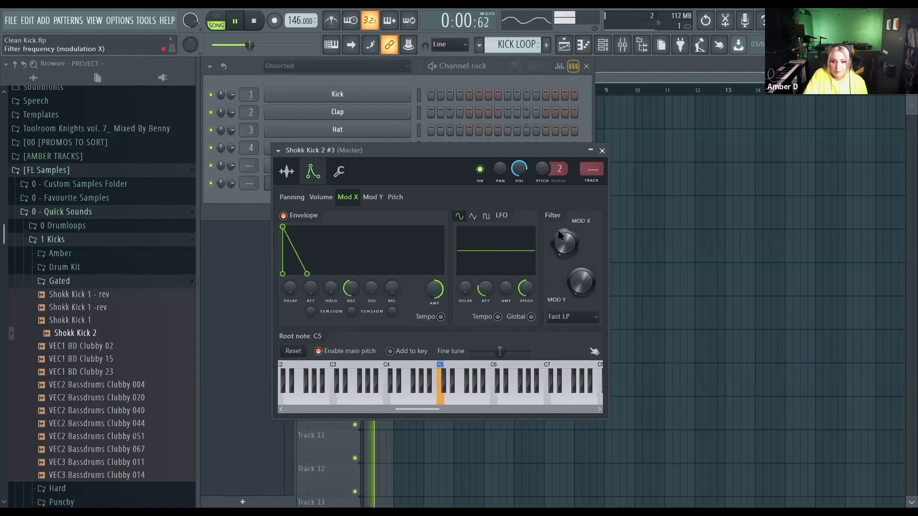
left_click_drag(435, 288, 435, 287)
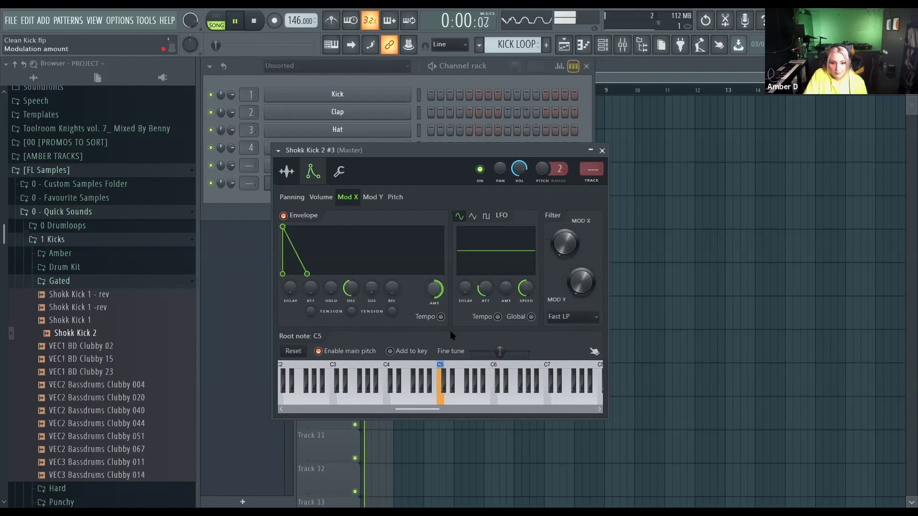
Step: Turn on tempo sync for the Mod X envelope, then shorten its decay and bend the curve with decay tension
left_click(441, 317)
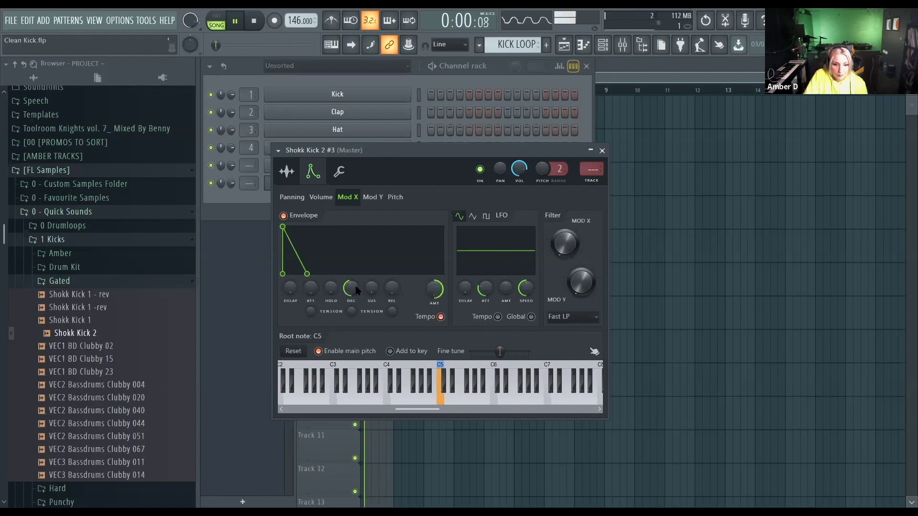
key("space")
right_click(356, 290)
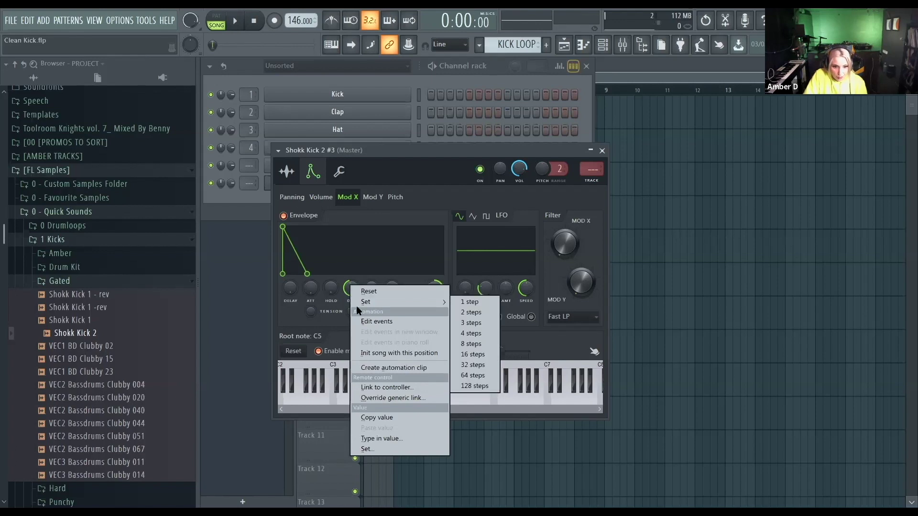
left_click(356, 307)
left_click_drag(351, 312, 356, 323)
key("space")
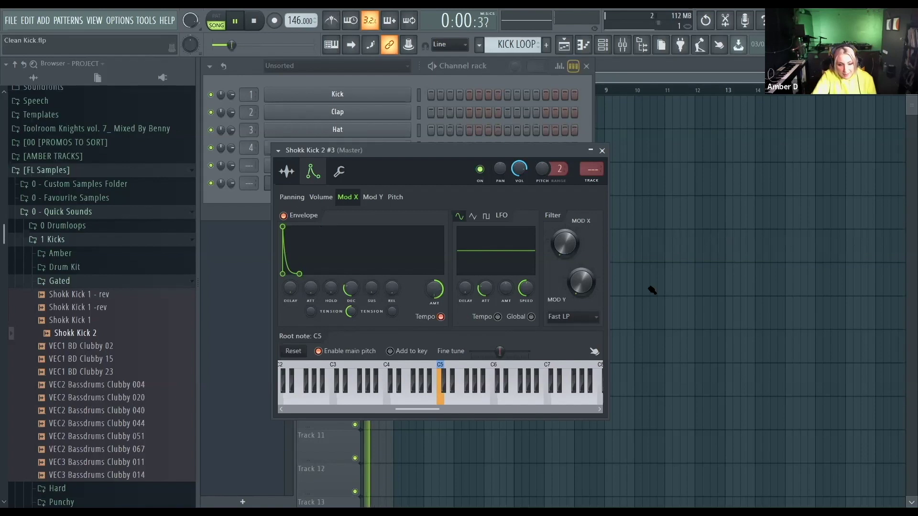
key("space")
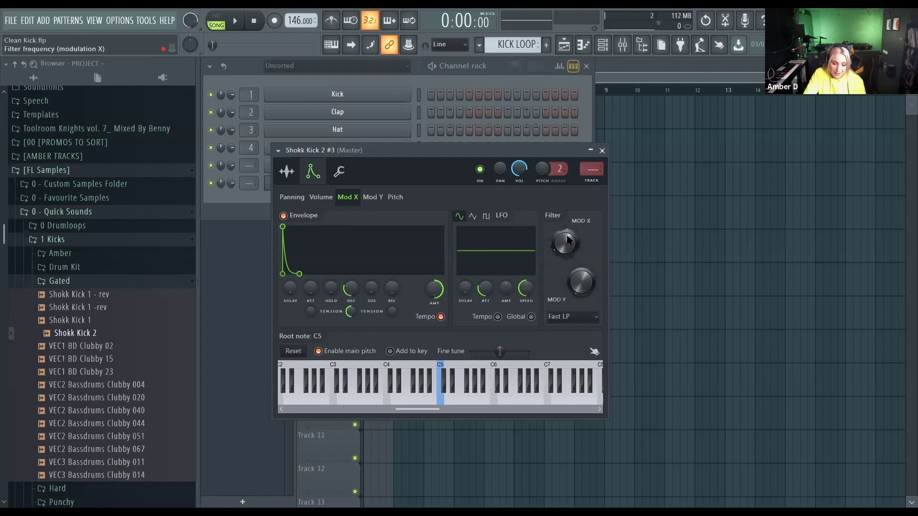
Step: Fine-tune the Mod X filter frequency while playing the kick loop
left_click_drag(567, 239, 560, 253)
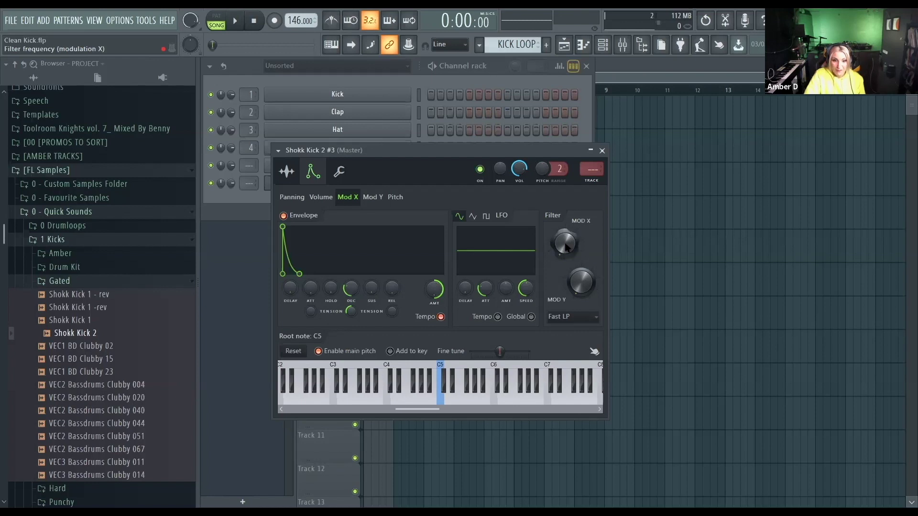
key("space")
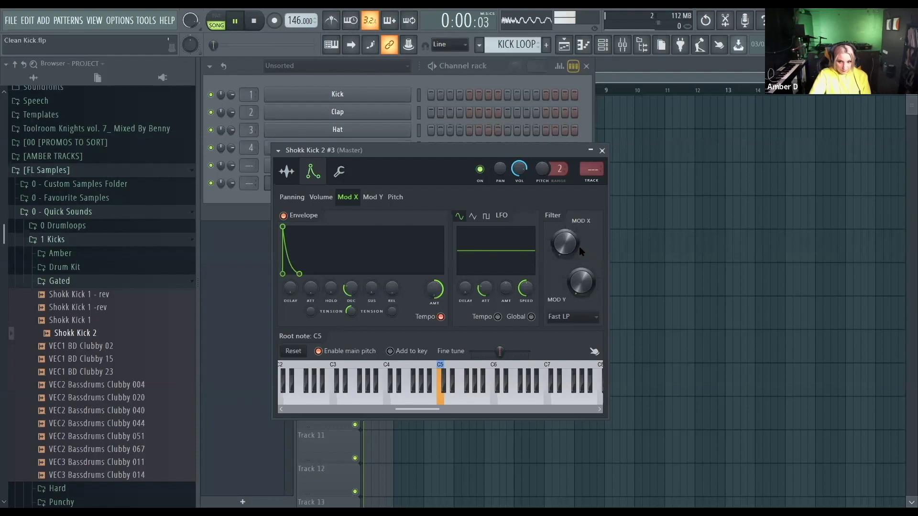
left_click_drag(565, 256, 565, 248)
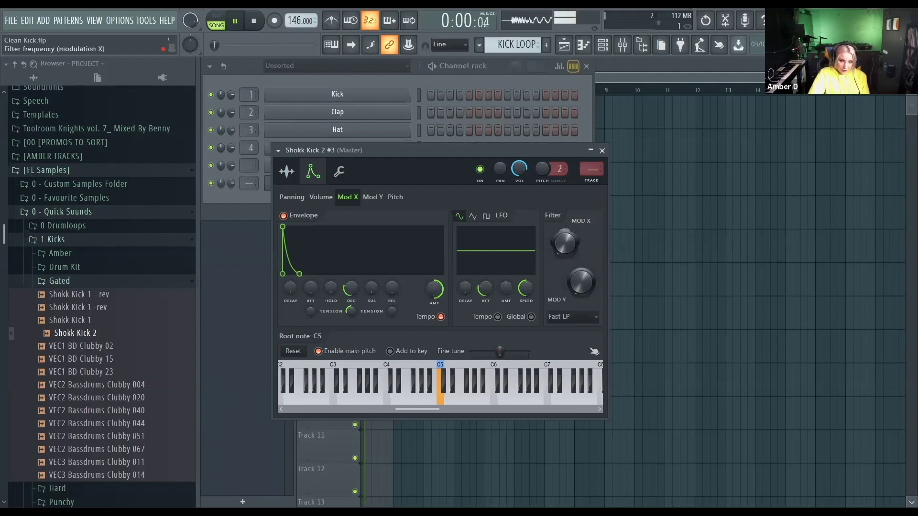
key("space")
key("space")
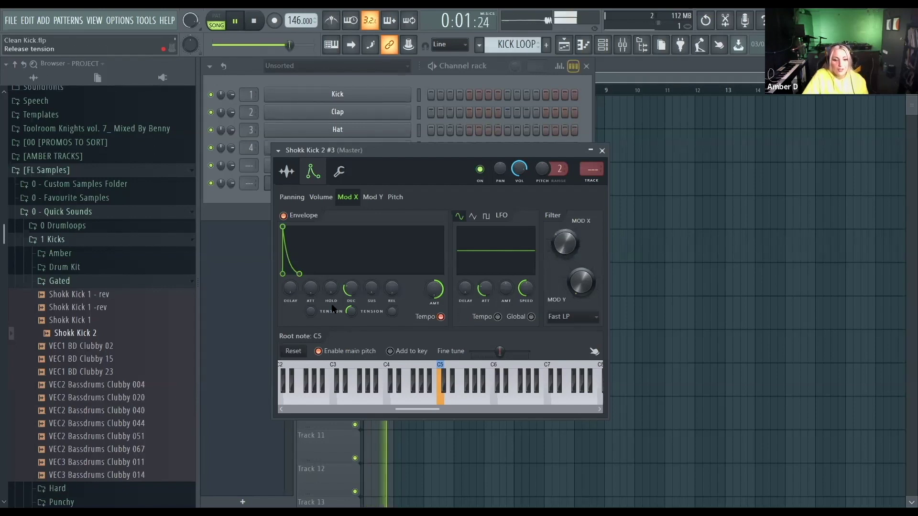
Step: Adjust the Mod X decay tension for a steeper curve while playing the kick loop
key("space")
key("space")
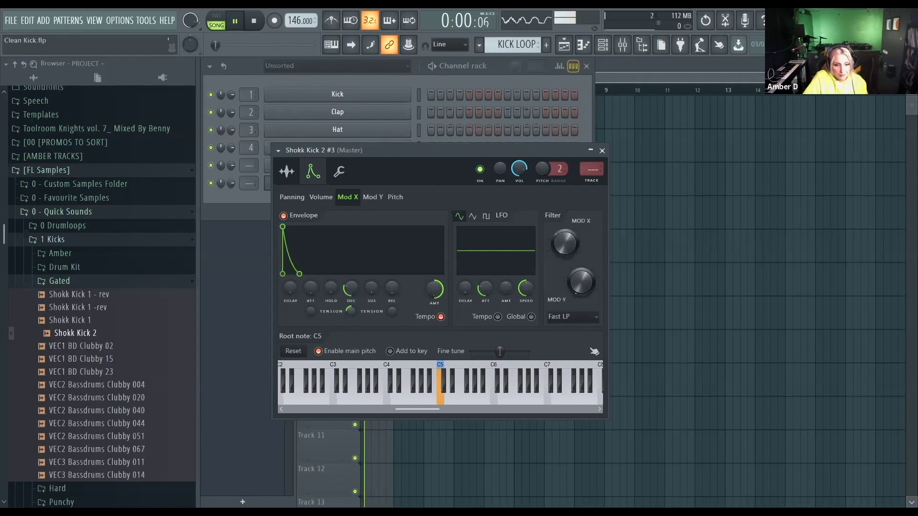
mouse_move(351, 311)
left_mouse_down()
mouse_move(351, 299)
mouse_move(348, 321)
left_mouse_up()
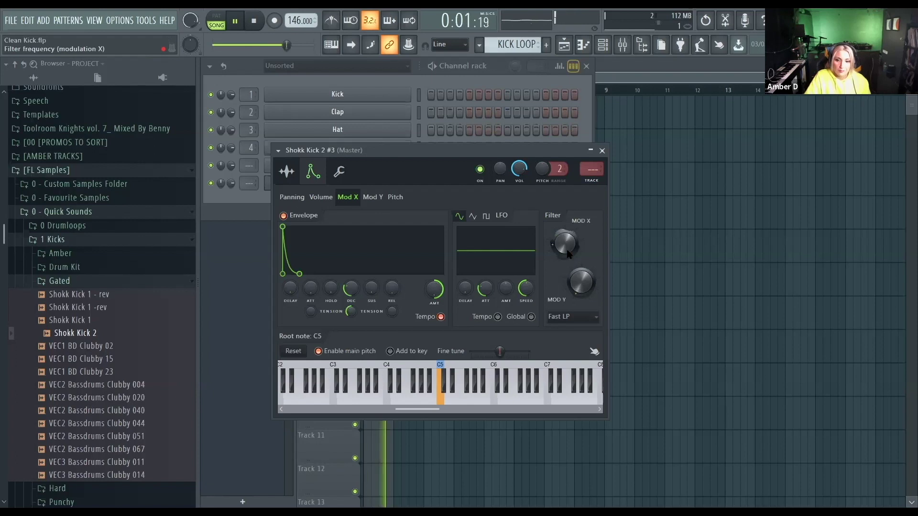
key("space")
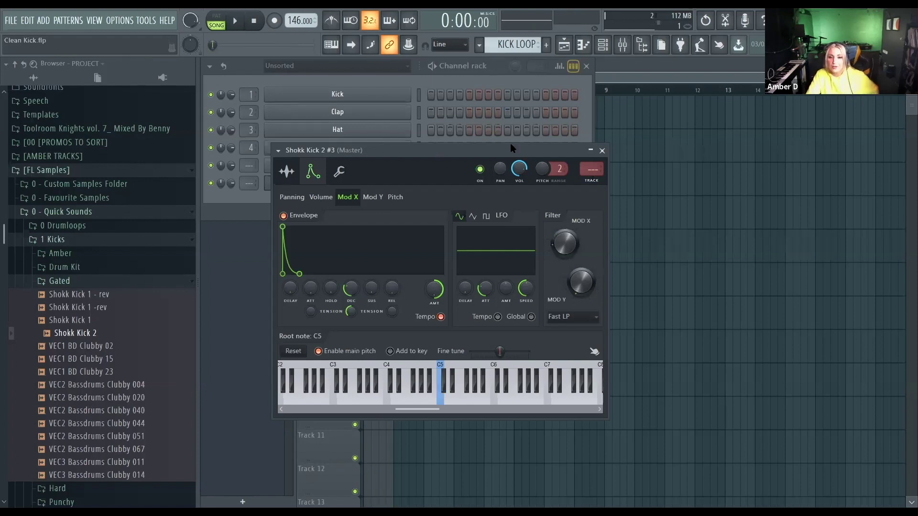
Step: Move the kick's channel window clear of the channel rack names and audition the filtered kick loop several times
left_click_drag(456, 147, 636, 146)
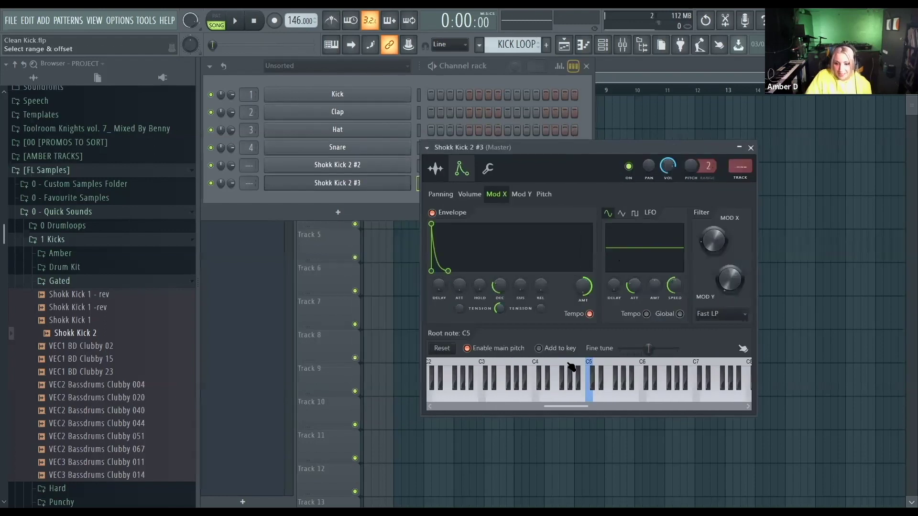
key("space")
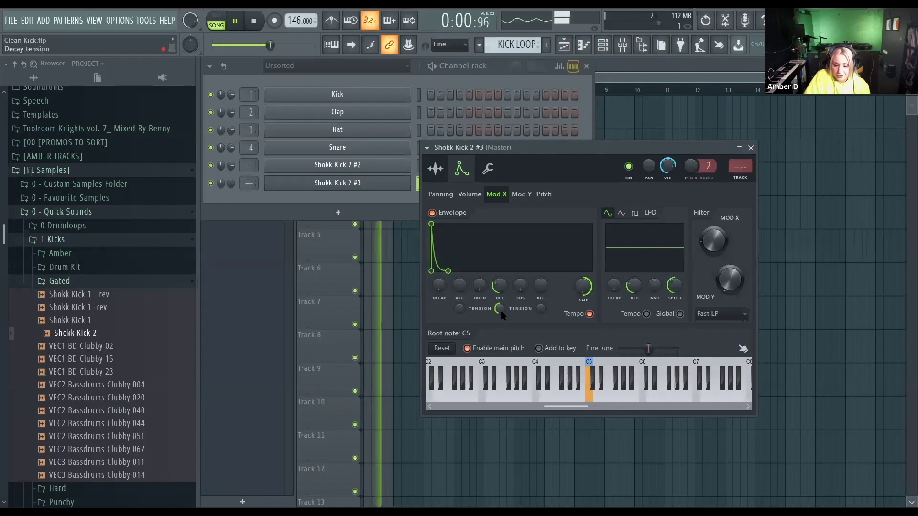
key("space")
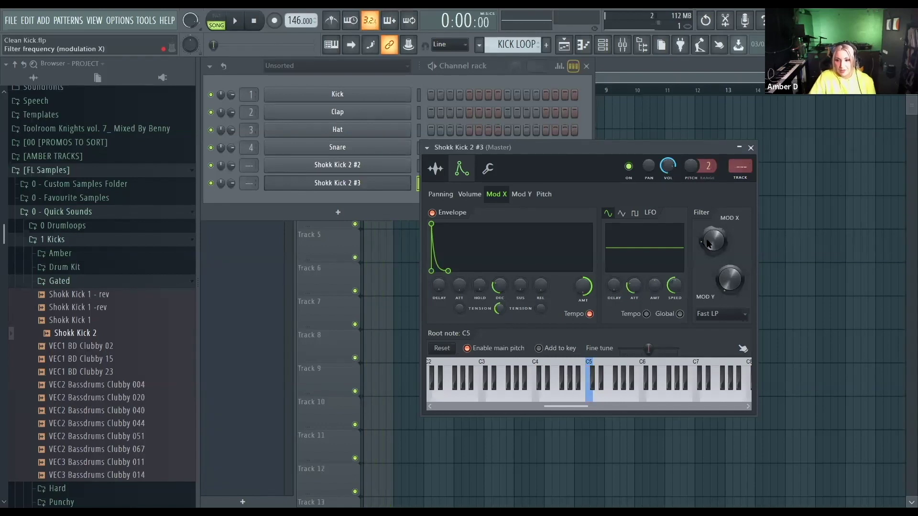
key("space")
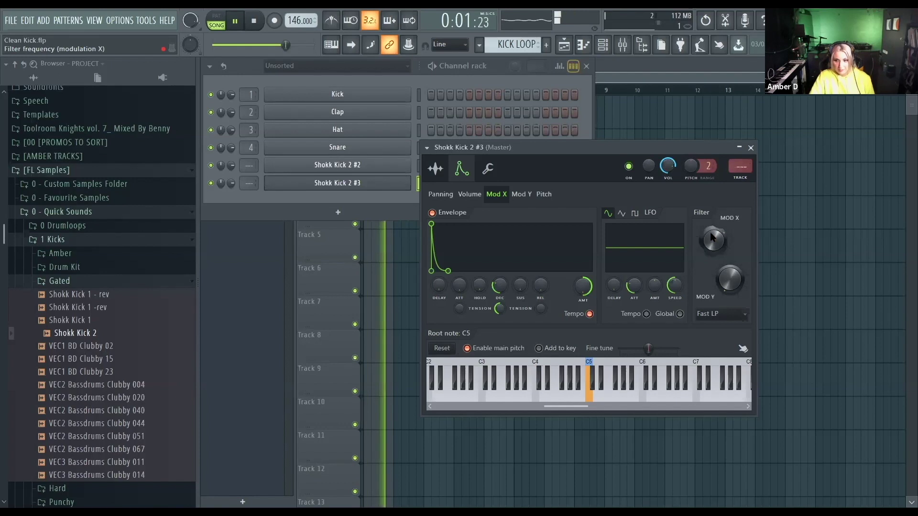
key("space")
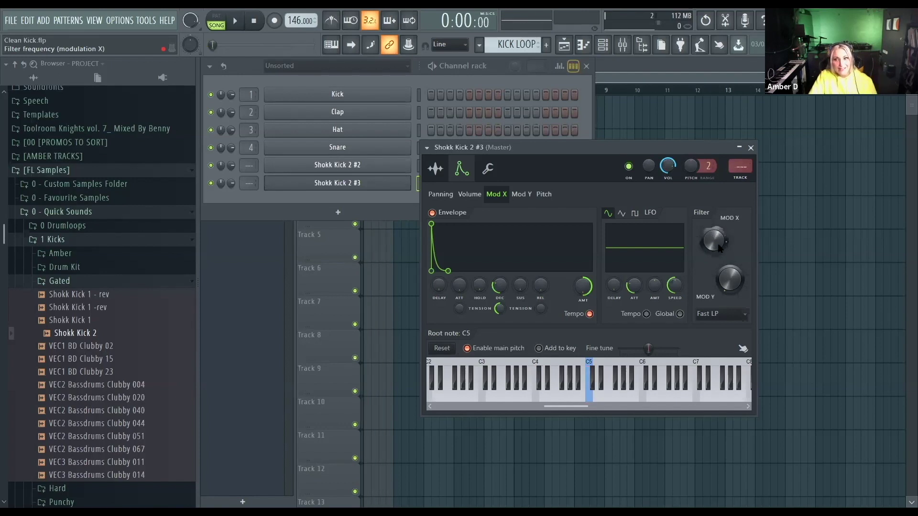
key("space")
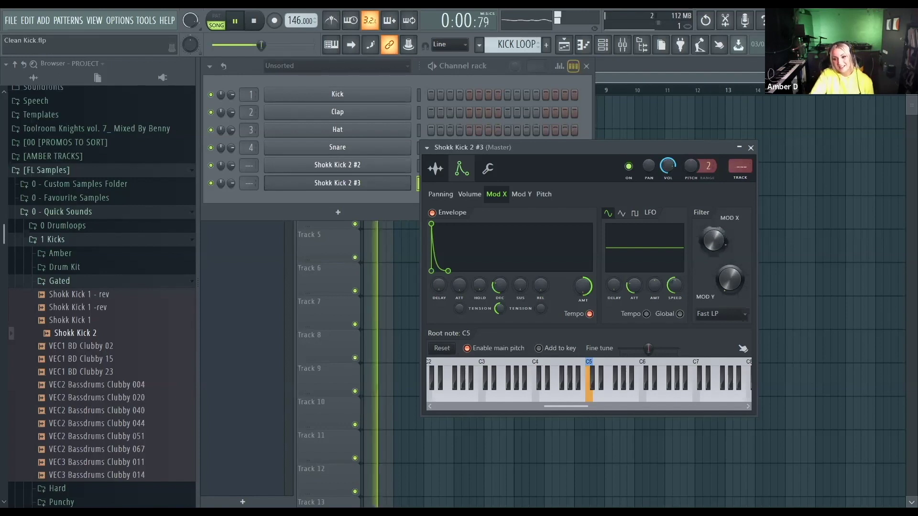
key("space")
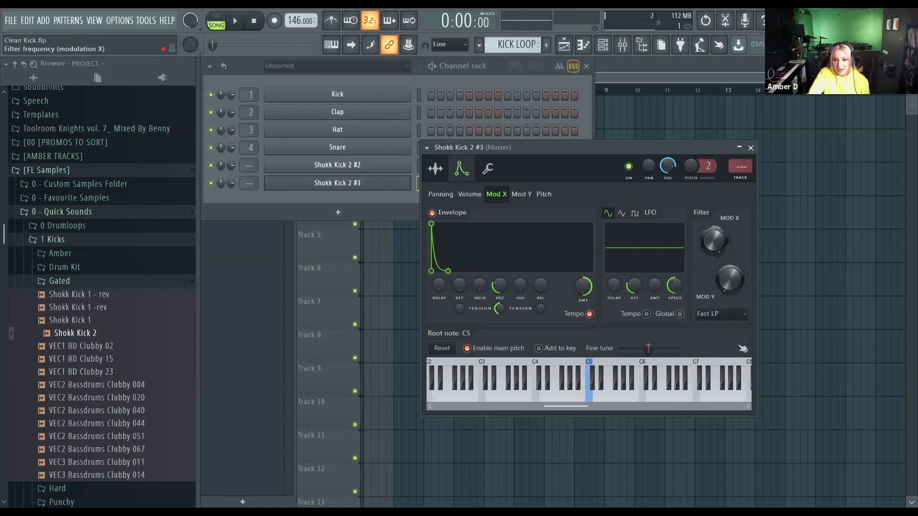
Step: Review the kick channel's volume and Mod X envelopes and its sample waveform settings
left_click(469, 194)
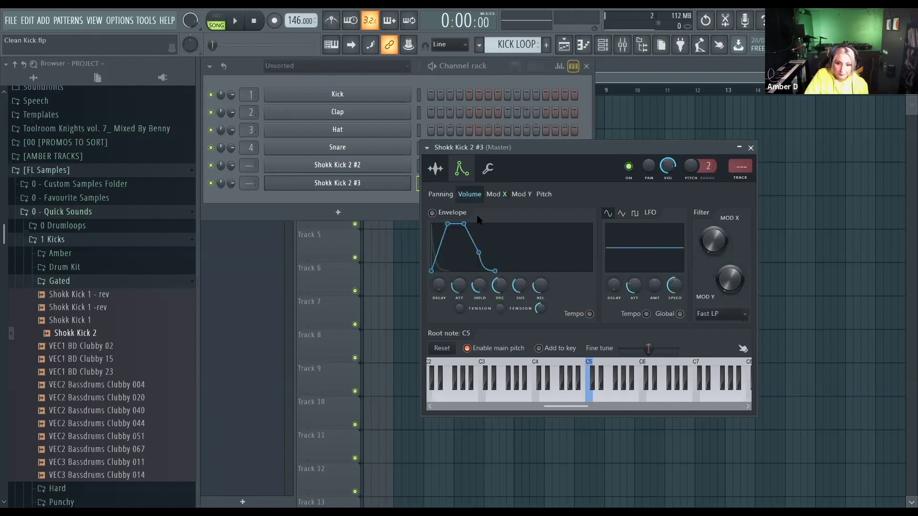
left_click(496, 194)
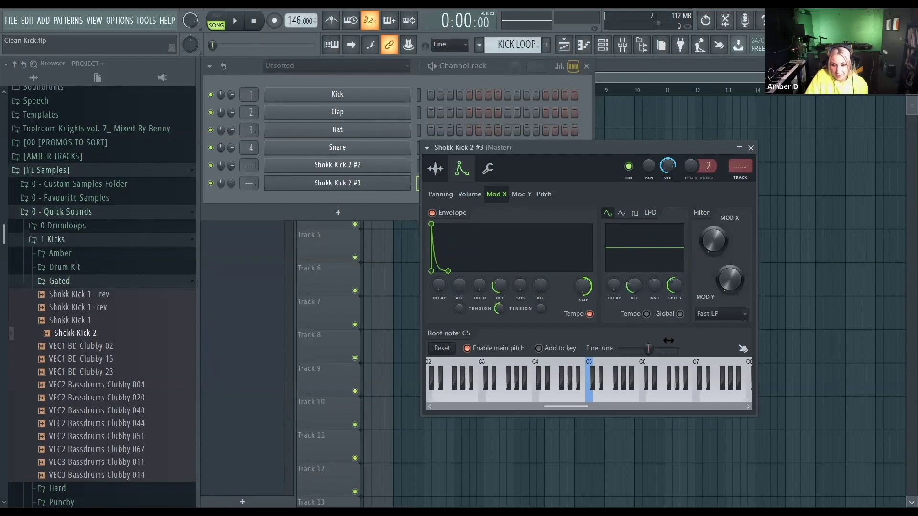
left_click(435, 168)
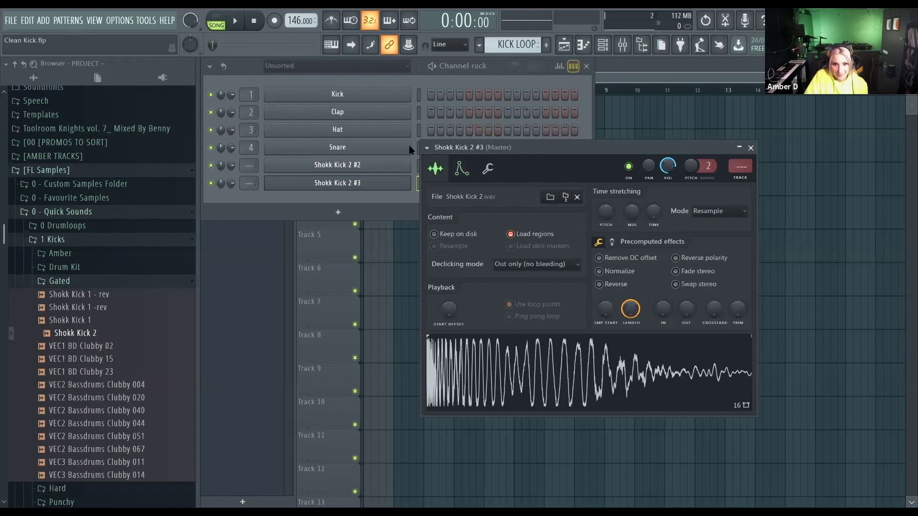
left_click_drag(564, 152, 409, 145)
left_click_drag(483, 140, 555, 127)
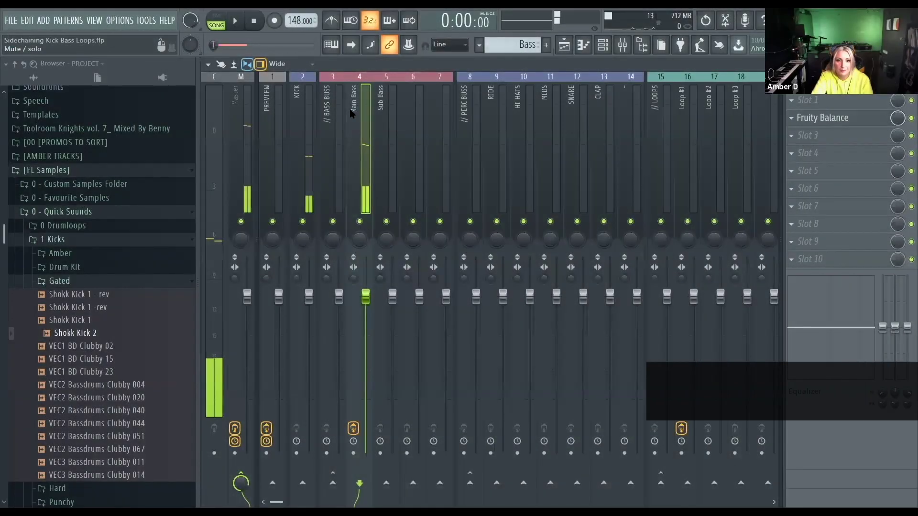
Step: Solo the Main Bass mixer track for a listen and clear Fruity Balance from its effect slot 2
right_click(360, 221)
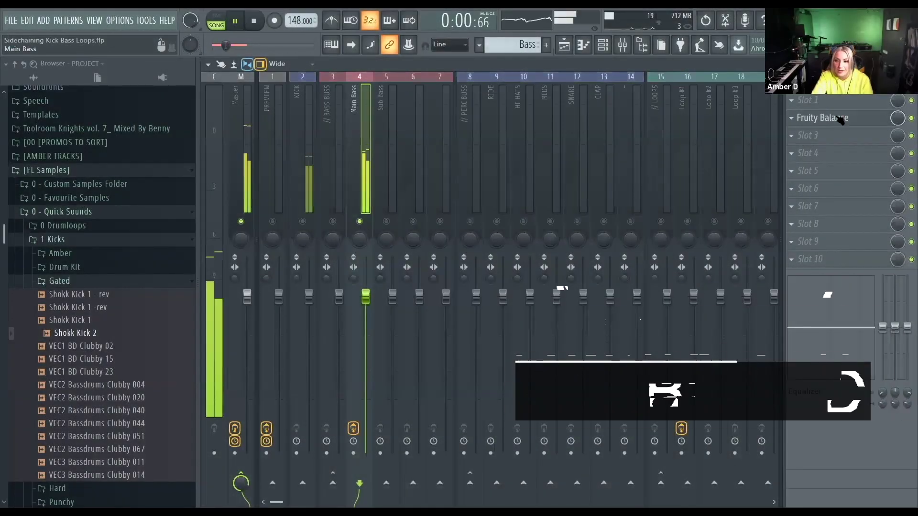
key("space")
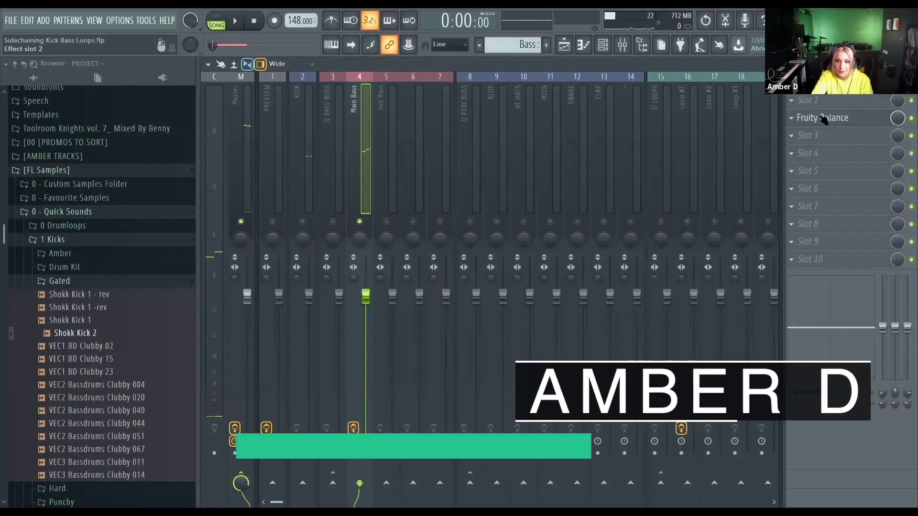
left_click(791, 118)
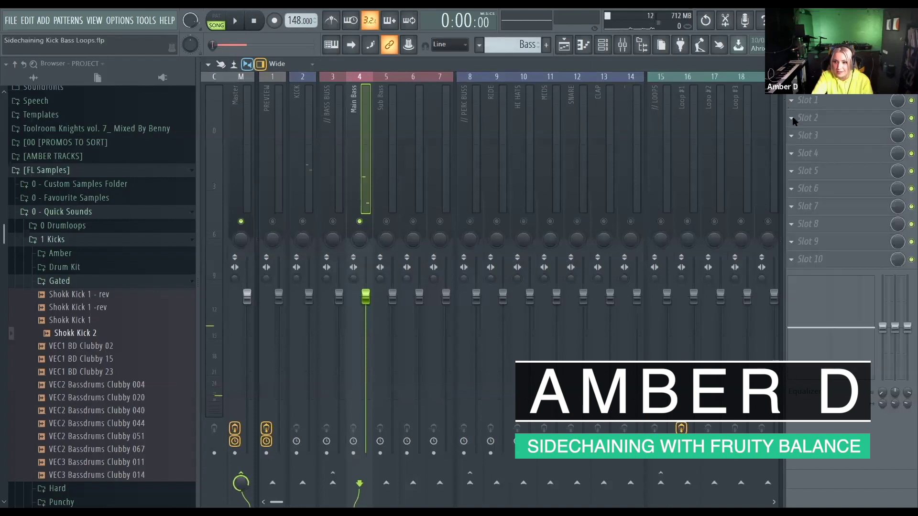
Step: Load Fruity Balance into effect slot 2 of the Main Bass mixer track
left_click(792, 121)
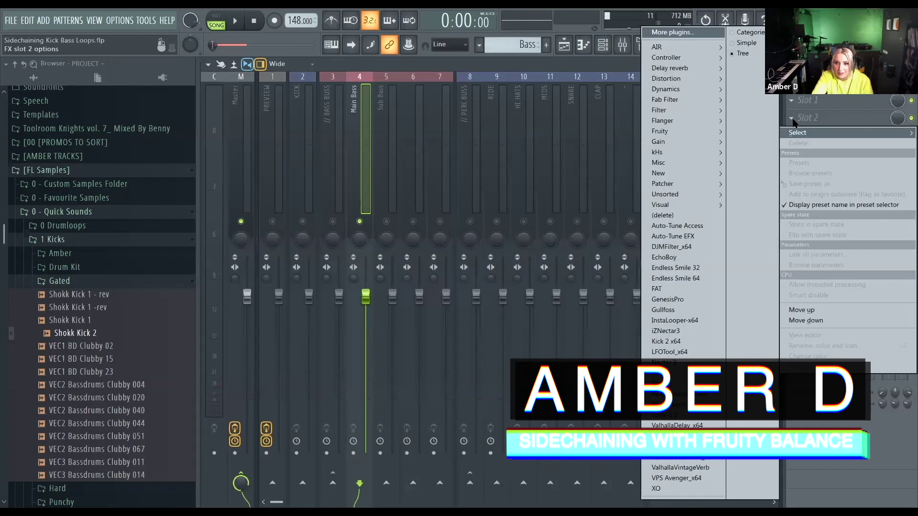
mouse_move(670, 131)
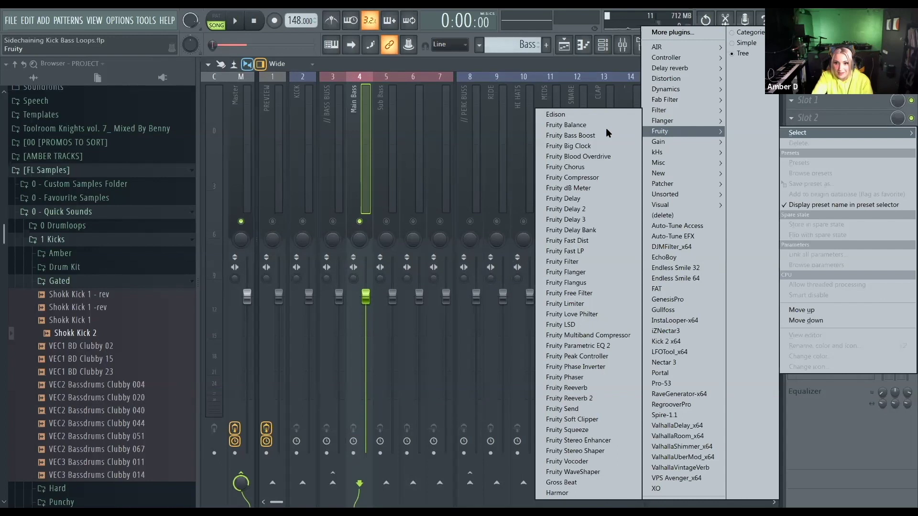
left_click(606, 127)
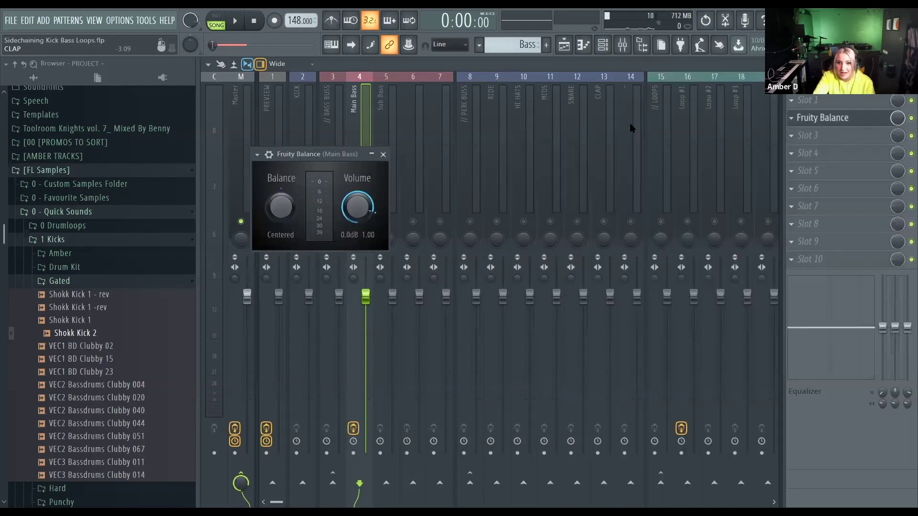
Step: Create an automation clip for Fruity Balance's volume and place it at bar 1 on the track between the Kick and Bass clips
right_click(356, 211)
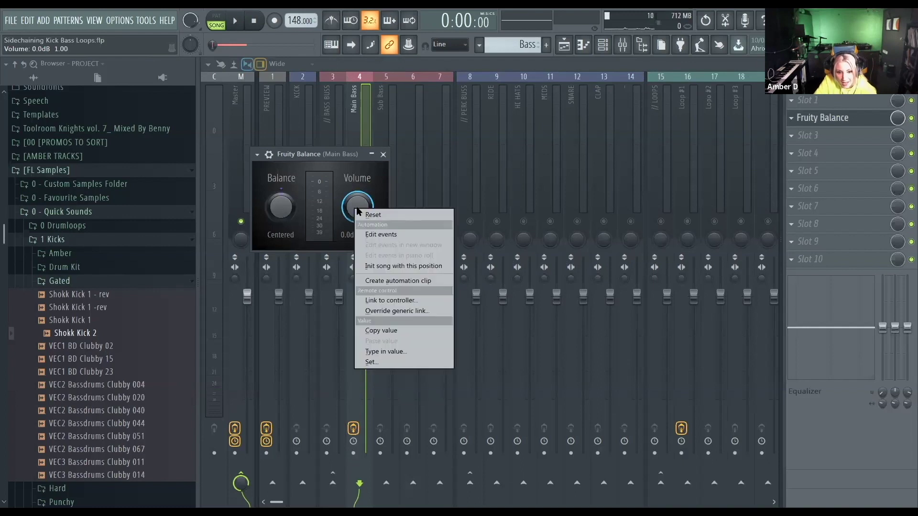
left_click(380, 281)
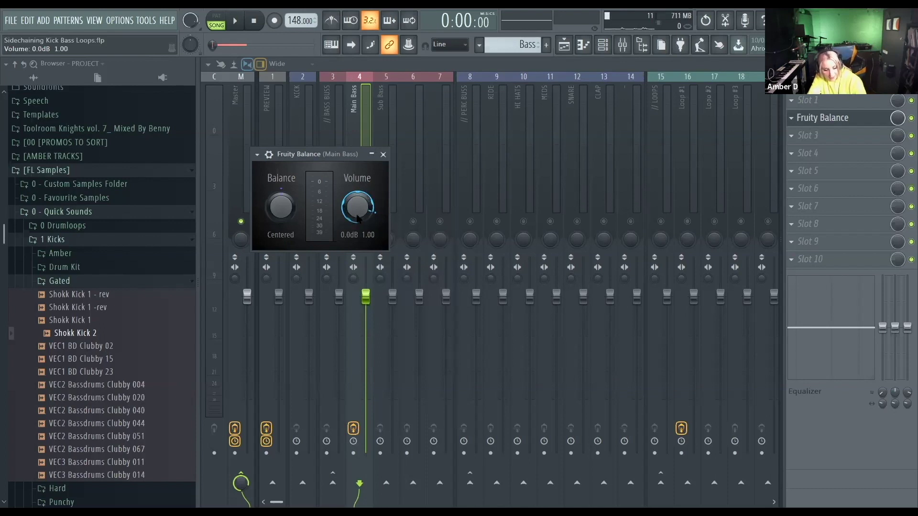
key("F5")
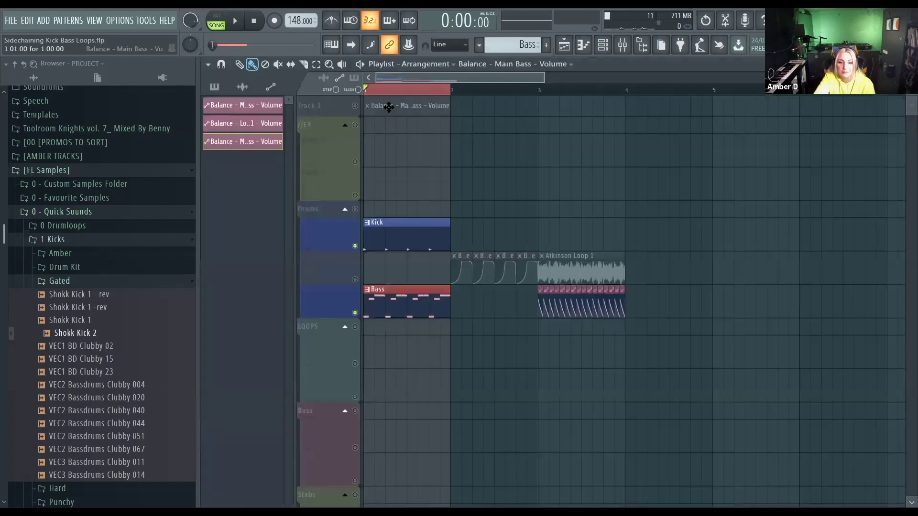
left_click_drag(404, 109, 401, 205)
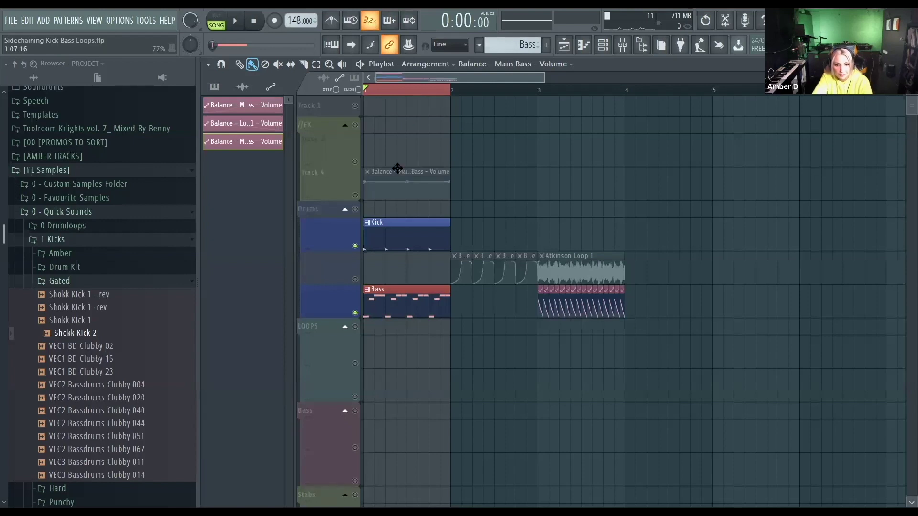
left_click_drag(397, 169, 379, 267)
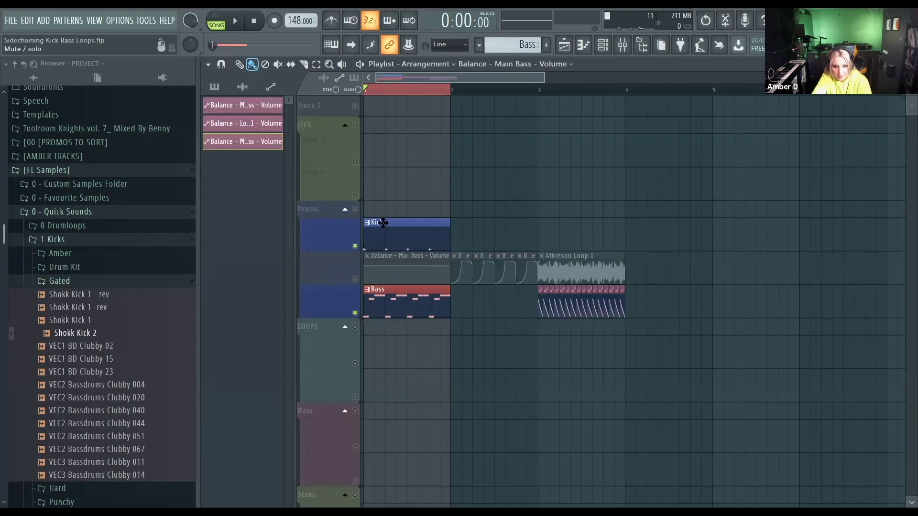
Step: Move the Kick clip to bar 2 and delete the four short Balance automation clips on the track below it
left_click_drag(383, 222, 470, 222)
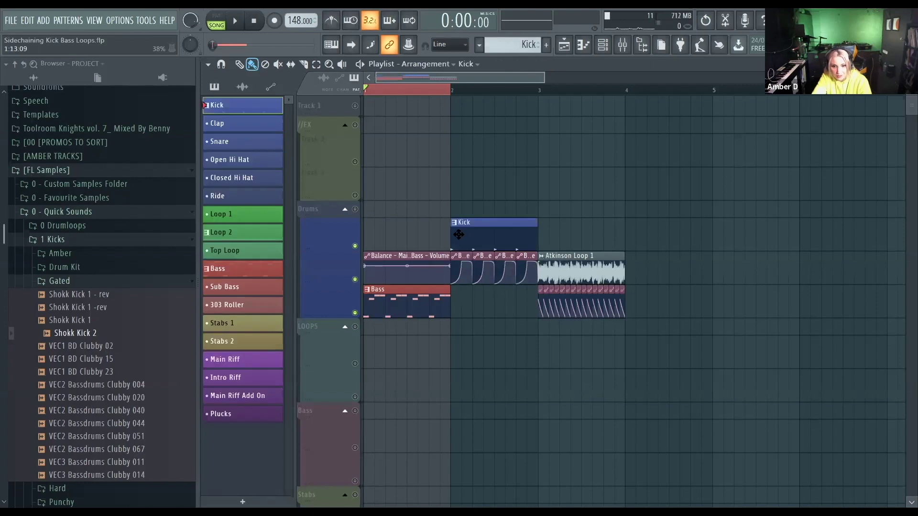
right_click(526, 277)
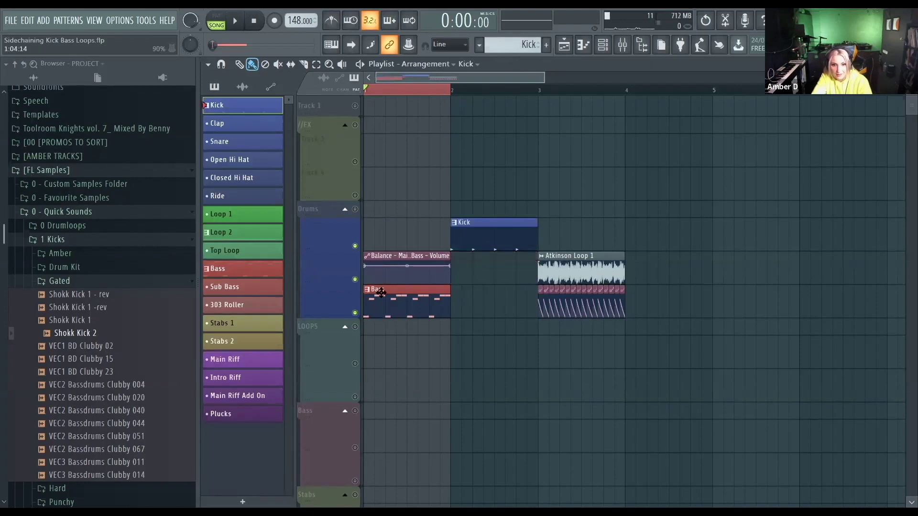
Step: Shorten the Bass clip and the Main Bass volume automation clip at bar 1 to one beat each
scroll(424, 317, "up", 4)
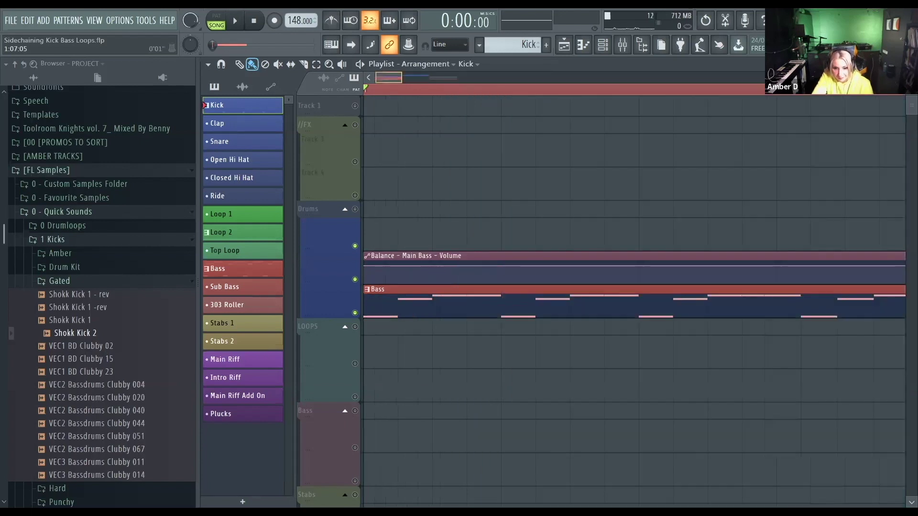
scroll(424, 317, "down", 2)
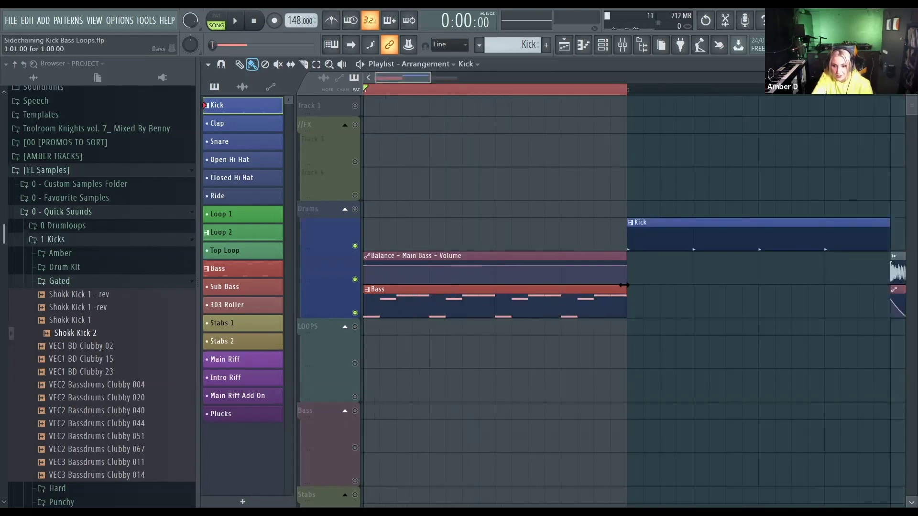
left_click_drag(623, 296, 429, 296)
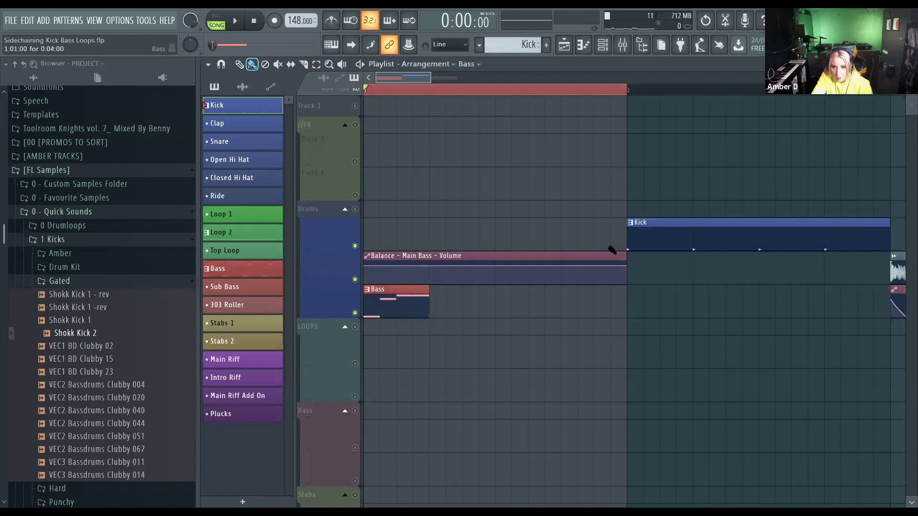
left_click_drag(611, 257, 429, 261)
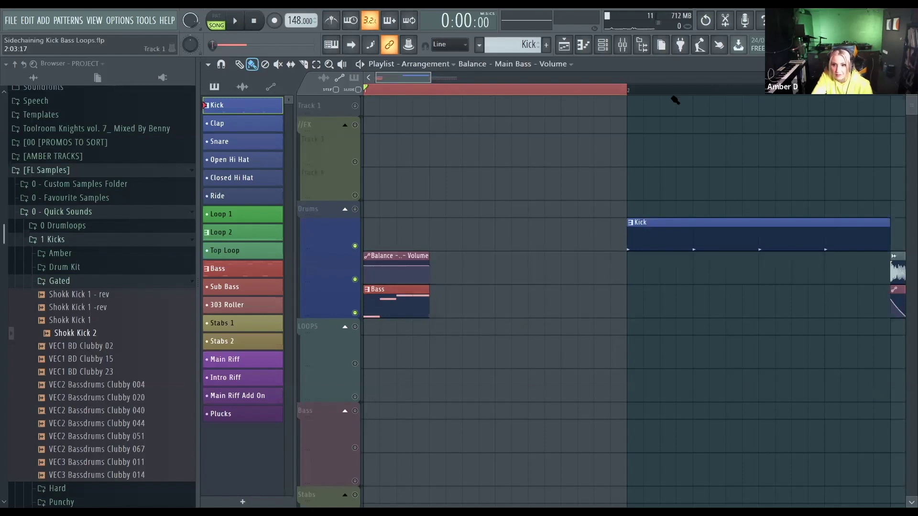
Step: Limit the playlist's loop selection to the first beat and play the bass on its own
left_click_drag(484, 98, 429, 98)
key("ctrl+Return")
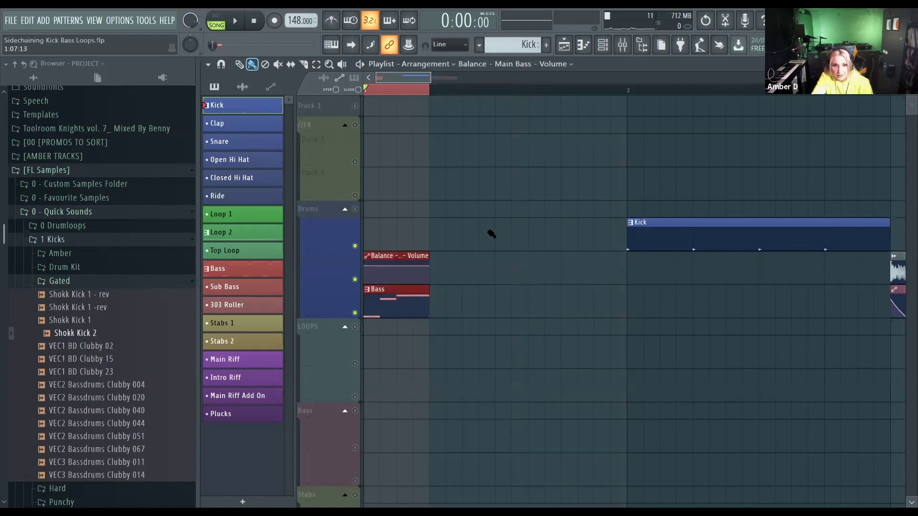
key("space")
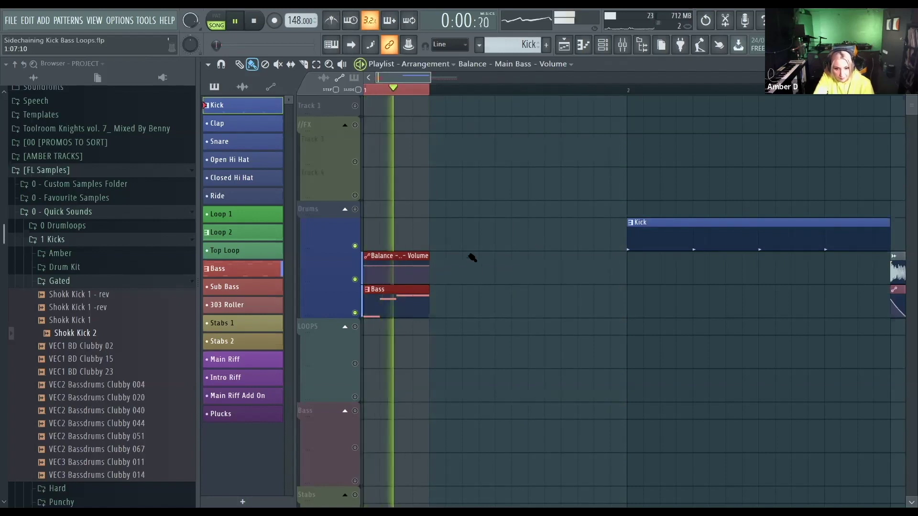
key("space")
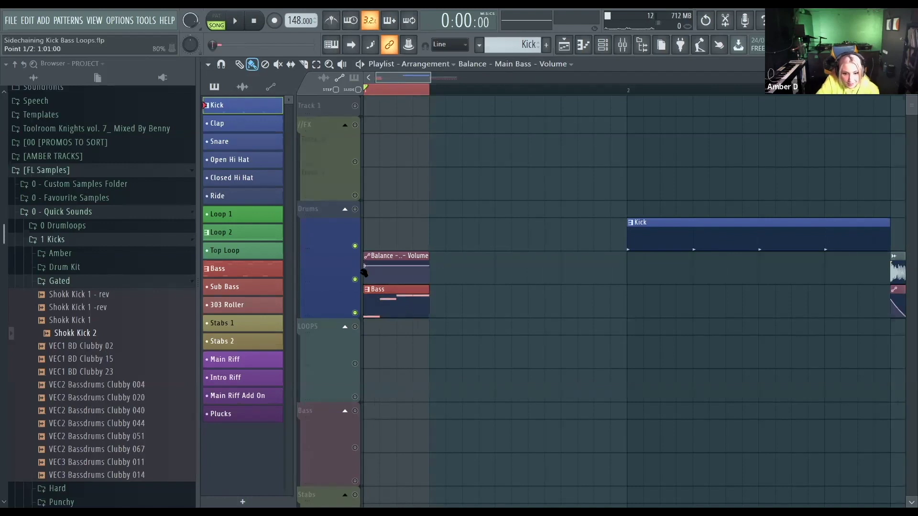
Step: Lower the automation clip's first point to 0% and add a point at about 58% halfway through the beat
left_click_drag(368, 266, 357, 289)
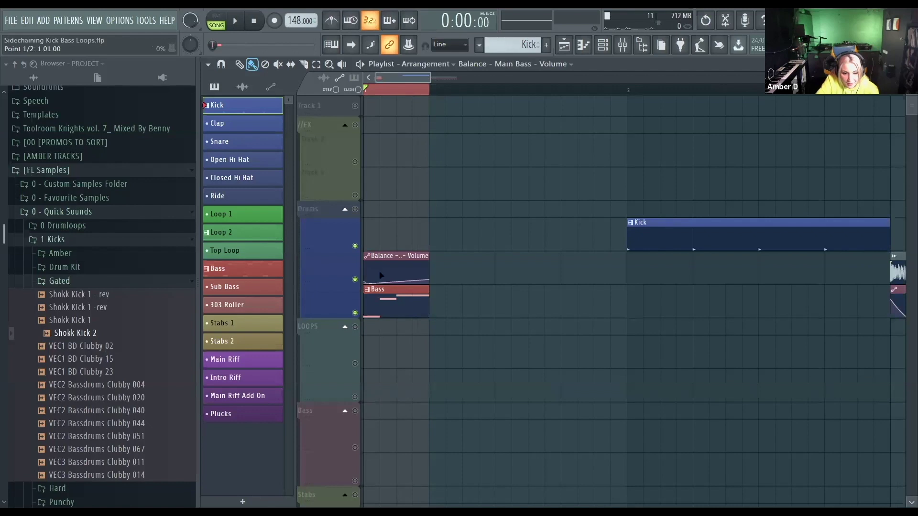
right_click(395, 271)
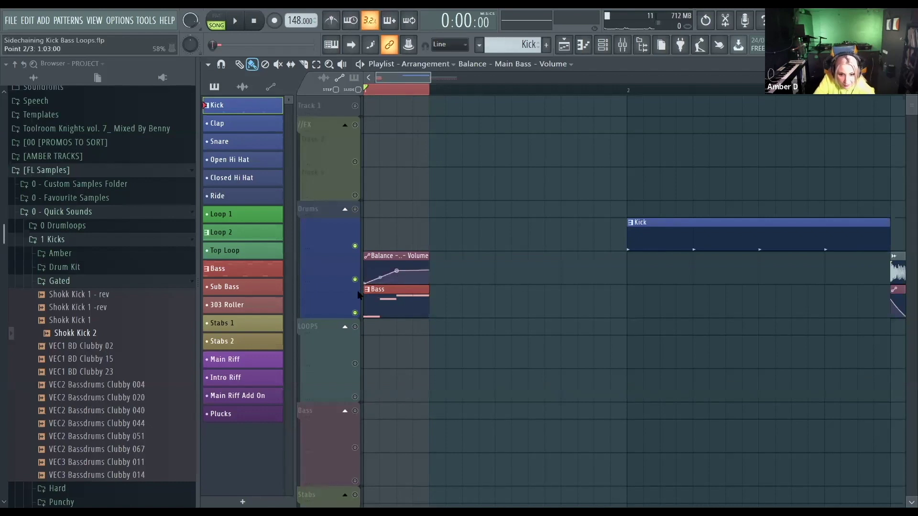
Step: Set the Main Bass volume automation's maximum to about 84% and play the beat with the rising ramp
double_click(384, 259)
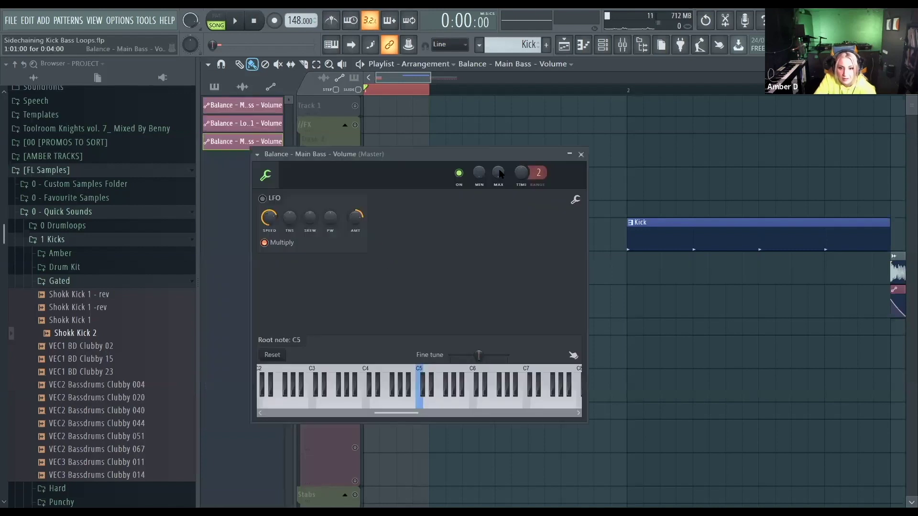
left_click_drag(498, 173, 498, 181)
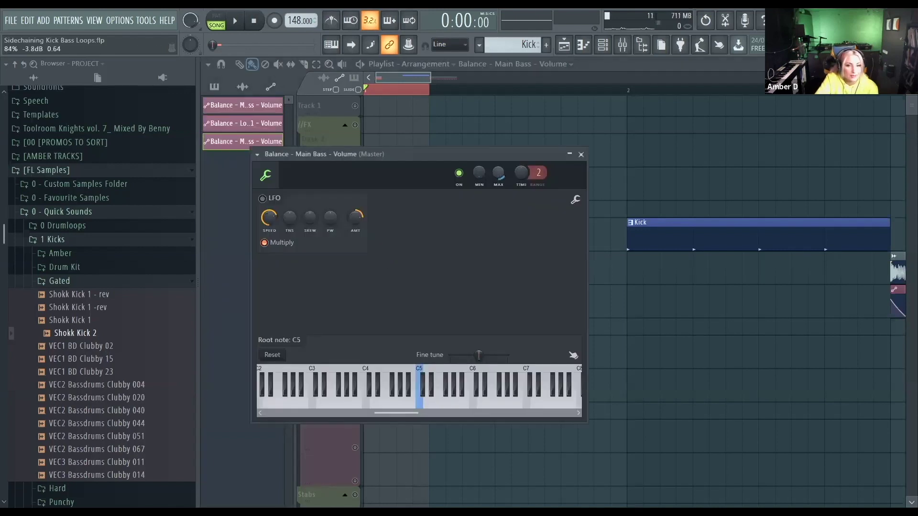
left_click(582, 155)
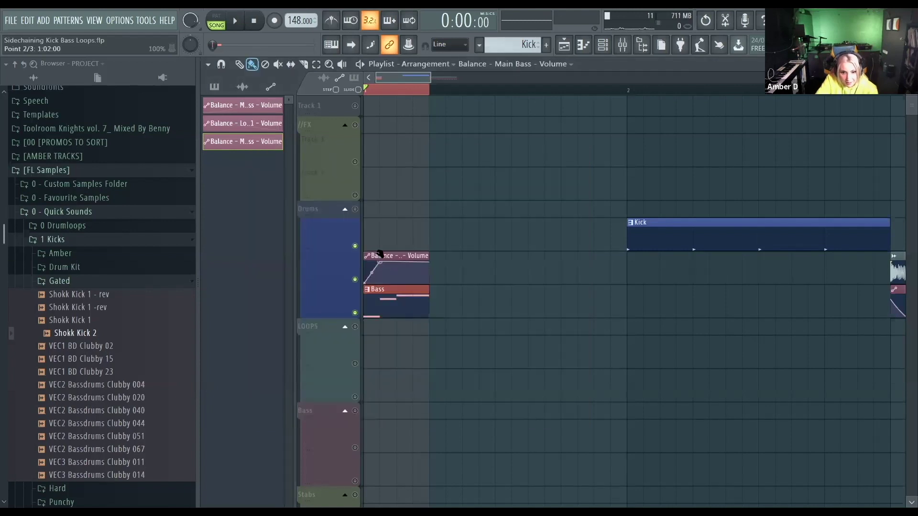
key("space")
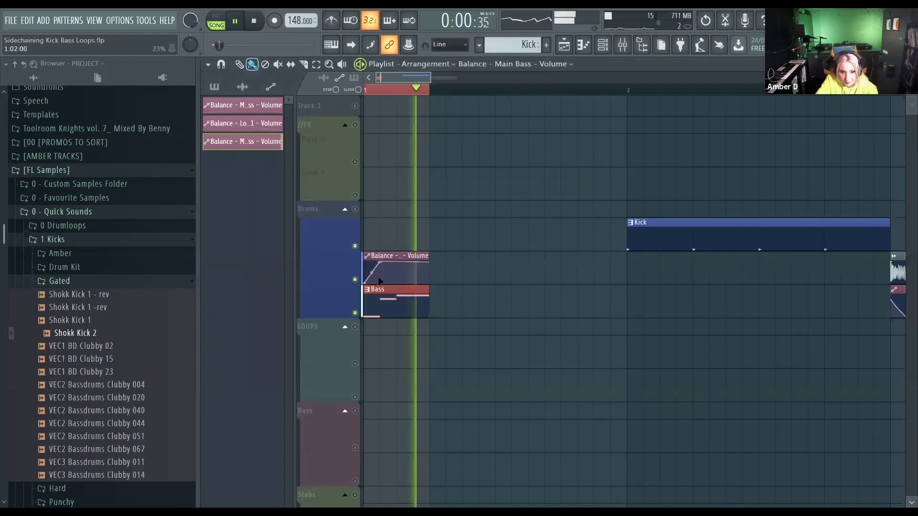
key("space")
Step: Reshape the automation into a ramp falling from full volume to zero across the beat, and play it
left_click_drag(369, 282, 425, 299)
key("space")
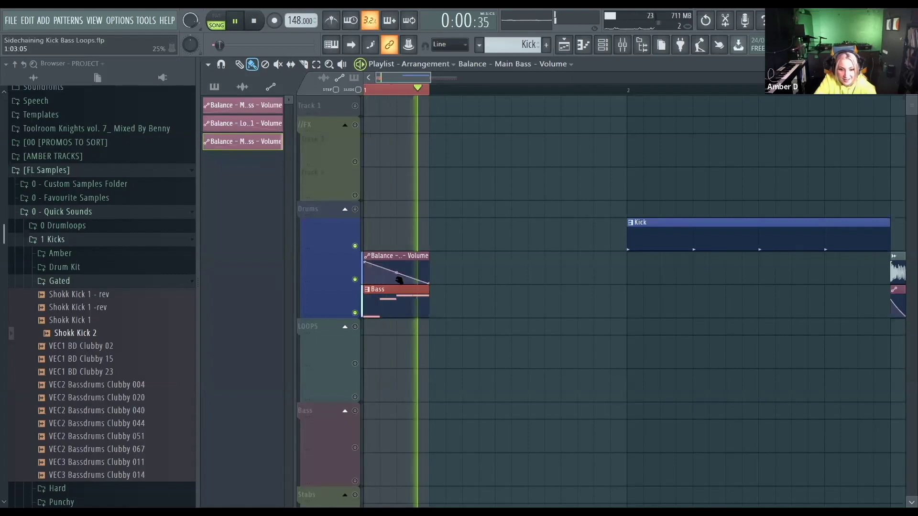
Step: Add a 0% point halfway through the beat and raise the end point to full, forming a volume dip
right_click(397, 279)
left_click_drag(431, 284, 381, 267)
key("space")
Step: Set the dip point's mode to Single curve 3 and bend both sides into a narrow dip, about 87% tension before it
right_click(398, 285)
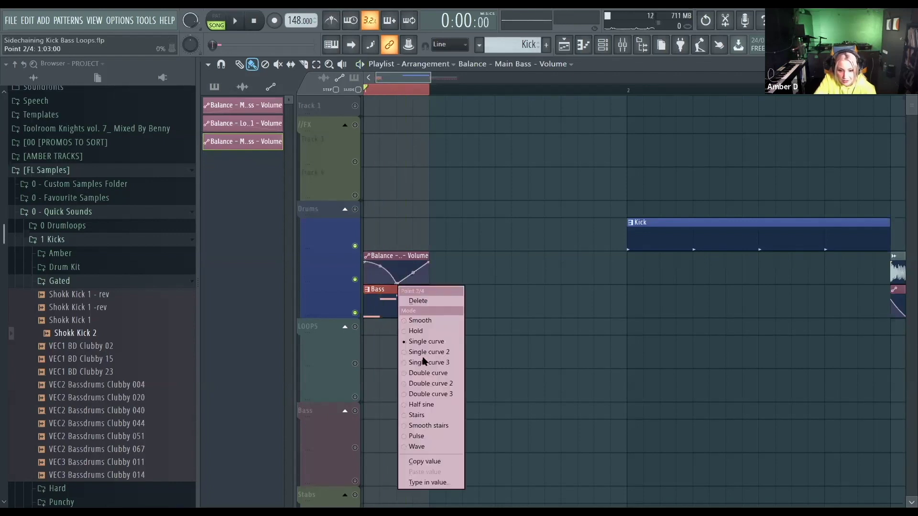
left_click(423, 364)
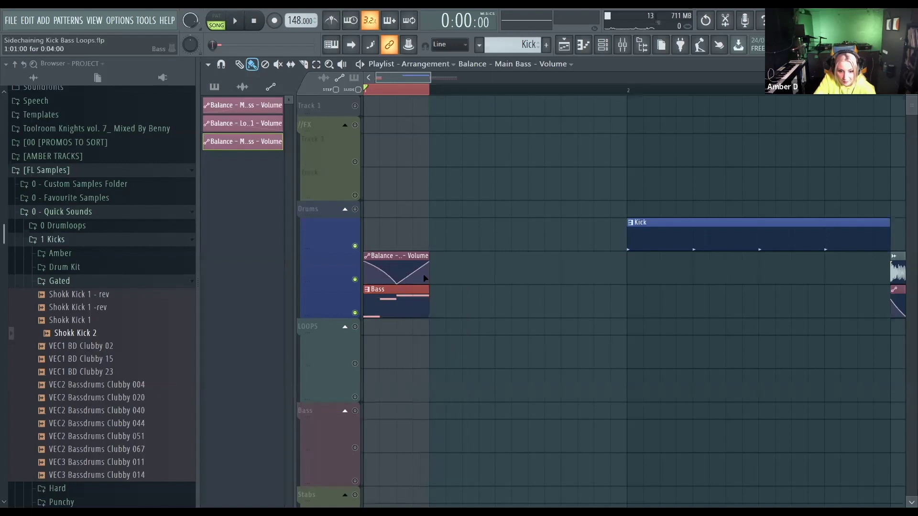
left_click_drag(413, 273, 380, 261)
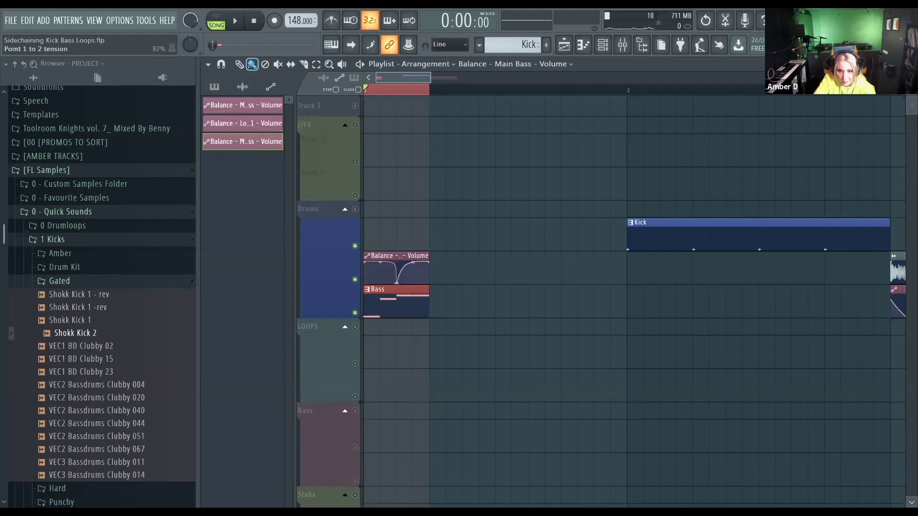
Step: Move the Kick clip back to bar 1 and repeat the one-beat automation clip across all four beats
left_click_drag(672, 228, 400, 239)
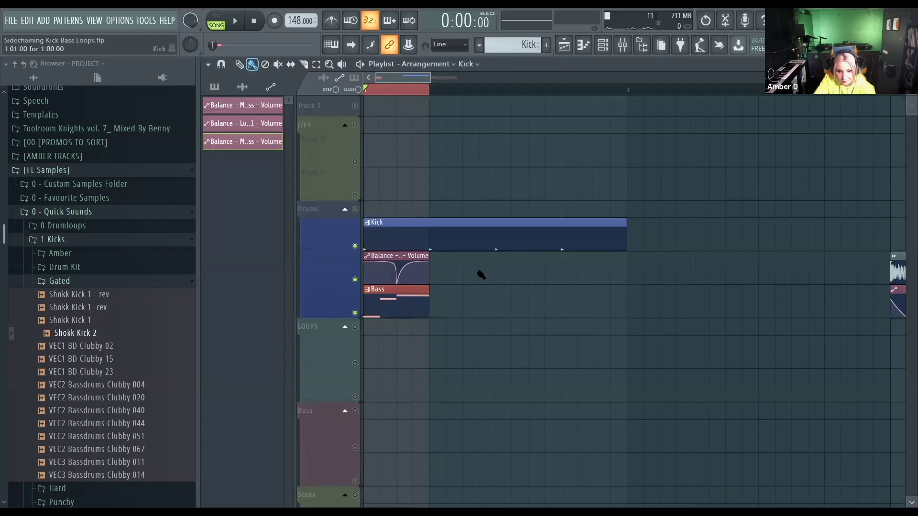
left_click(397, 257)
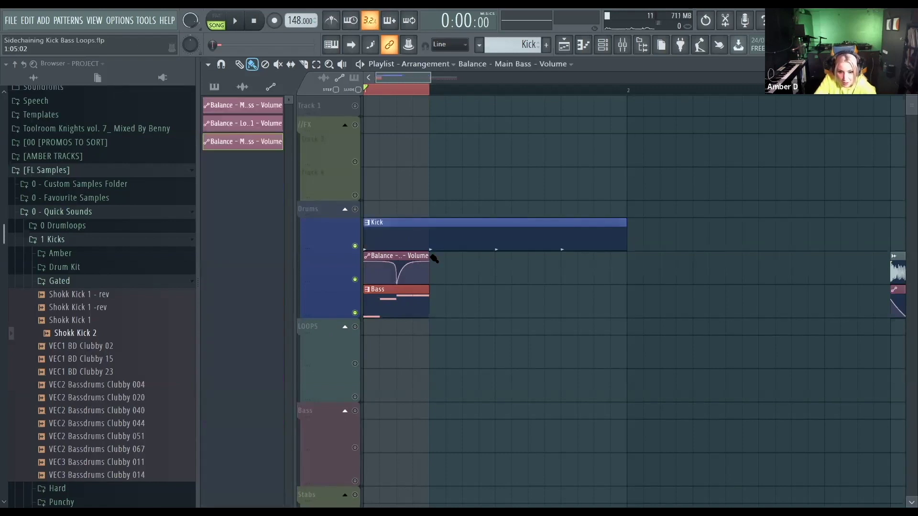
left_click_drag(453, 259, 578, 255)
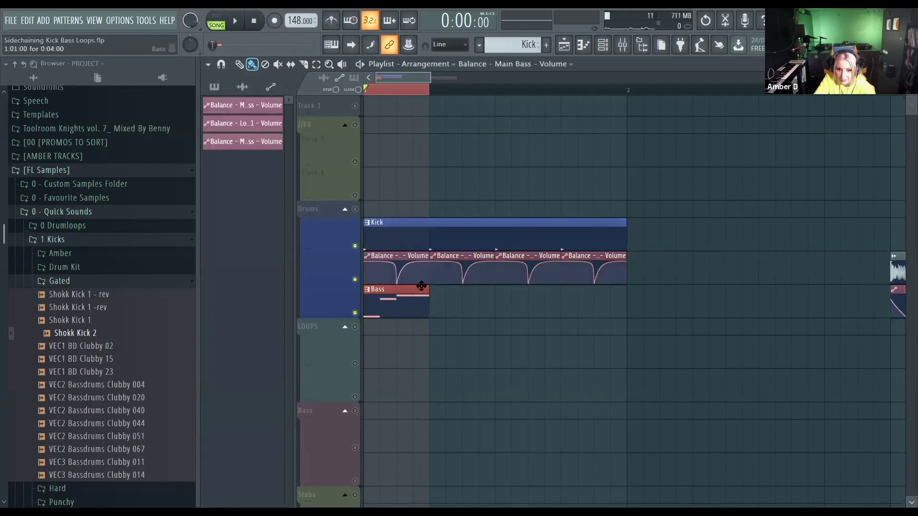
Step: Extend the Bass clip and the loop selection to the full first bar, and play kick and bass together
left_click_drag(428, 291, 626, 291)
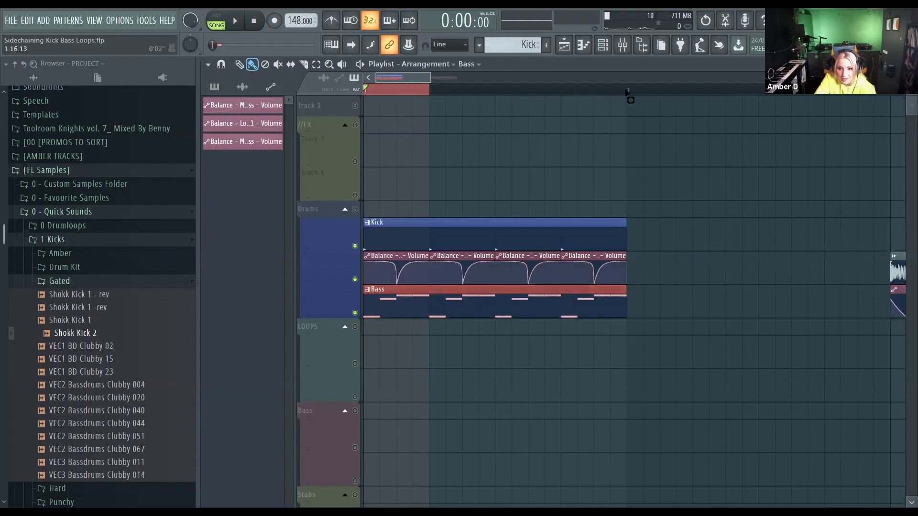
double_click(625, 90)
left_click(383, 276)
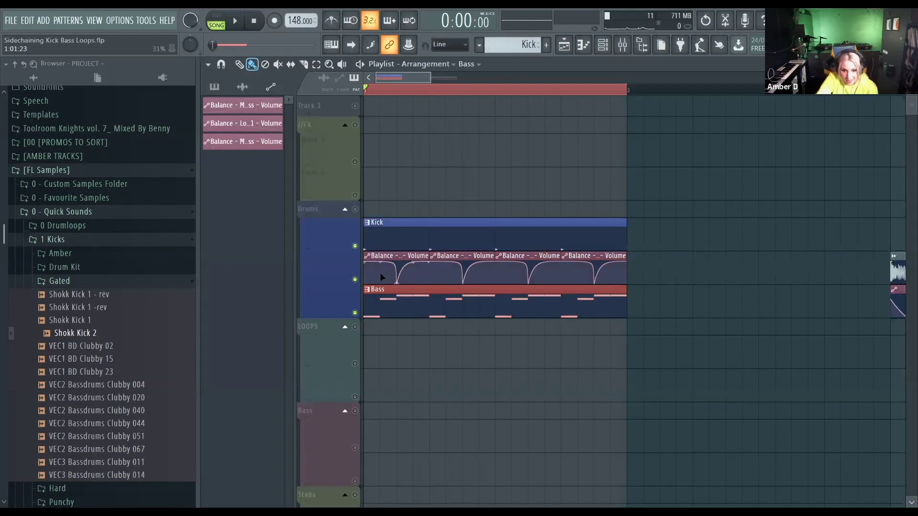
key("space")
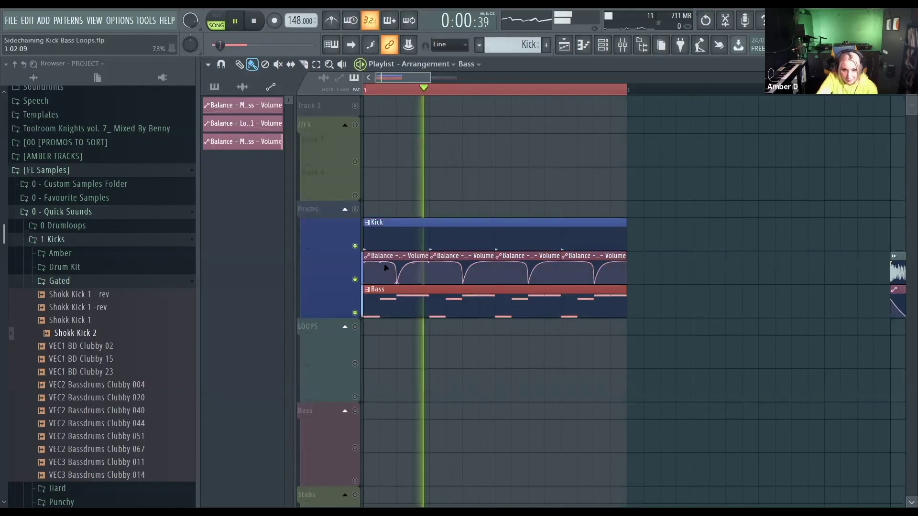
Step: Check the Kick pattern's channel rack and the mixer tracks during playback, and return to the playlist
double_click(391, 233)
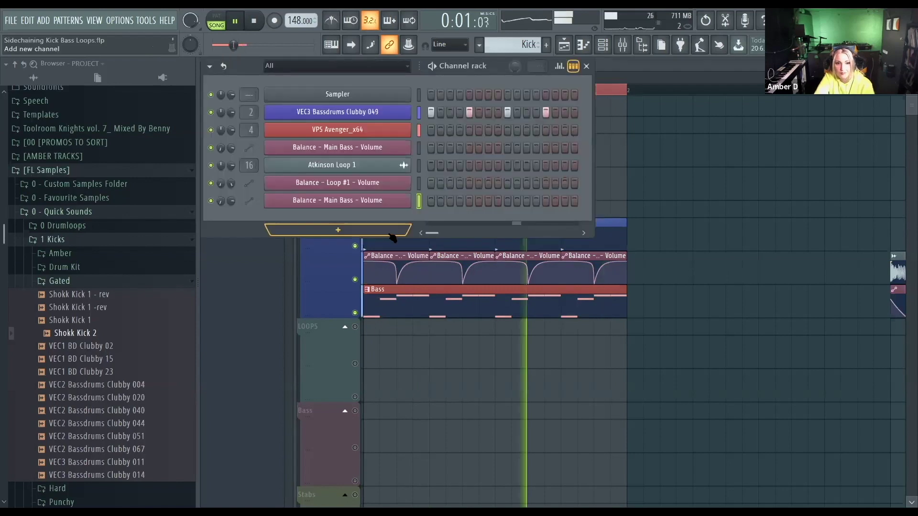
key("F9")
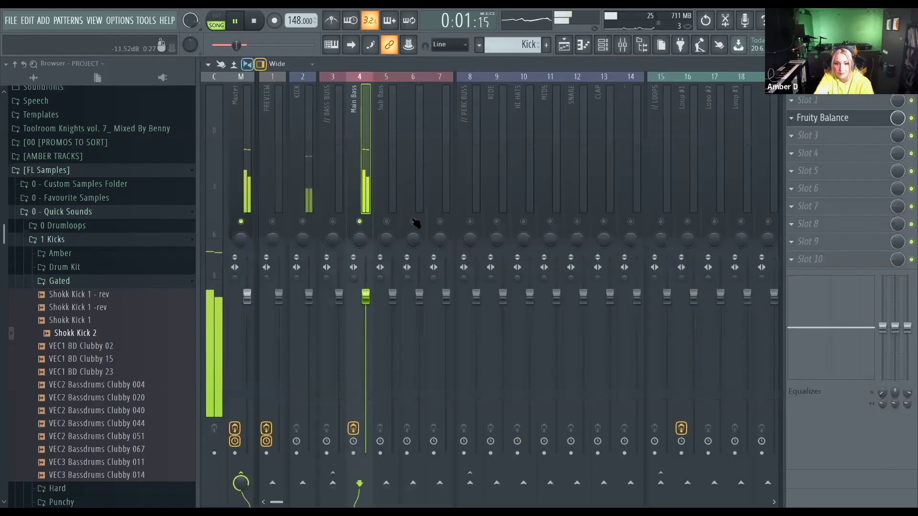
key("F5")
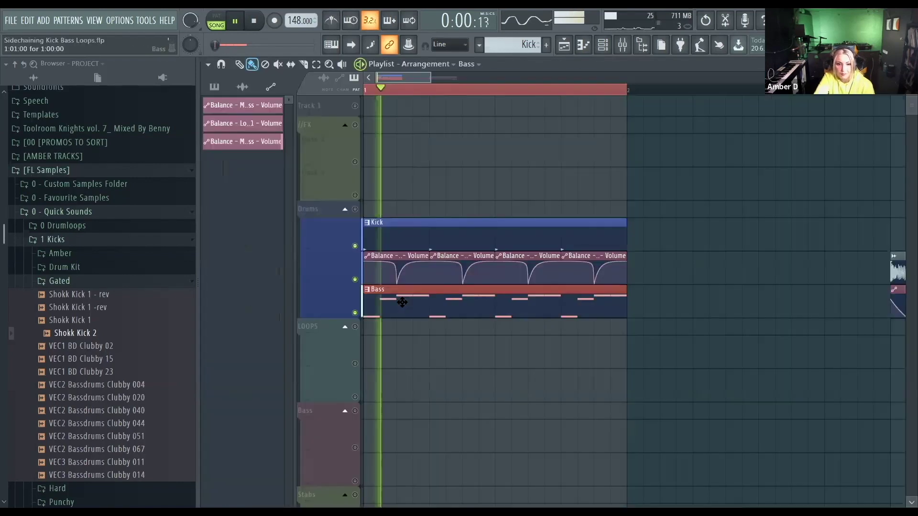
Step: Reshape the automation to start each beat at zero, rise with about 45% tension, and curve back down at the beat's end
left_click_drag(366, 260, 391, 285)
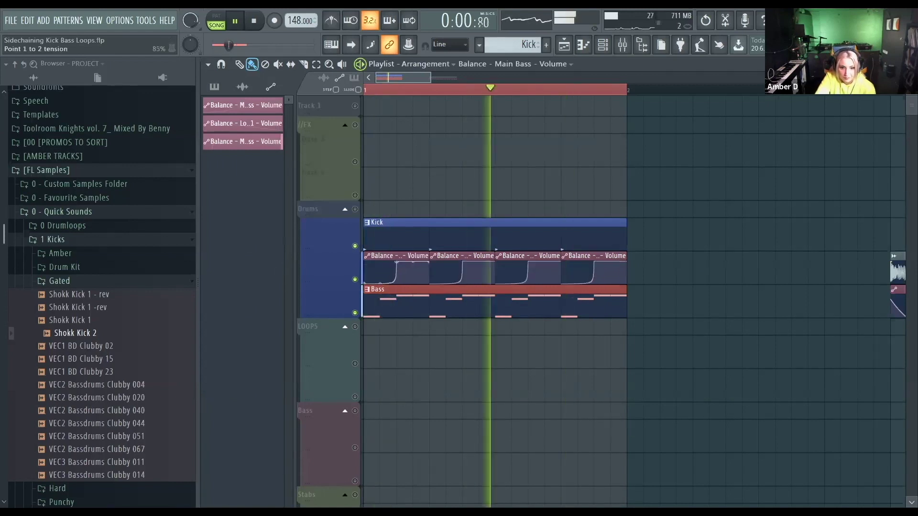
left_click_drag(380, 283, 380, 280)
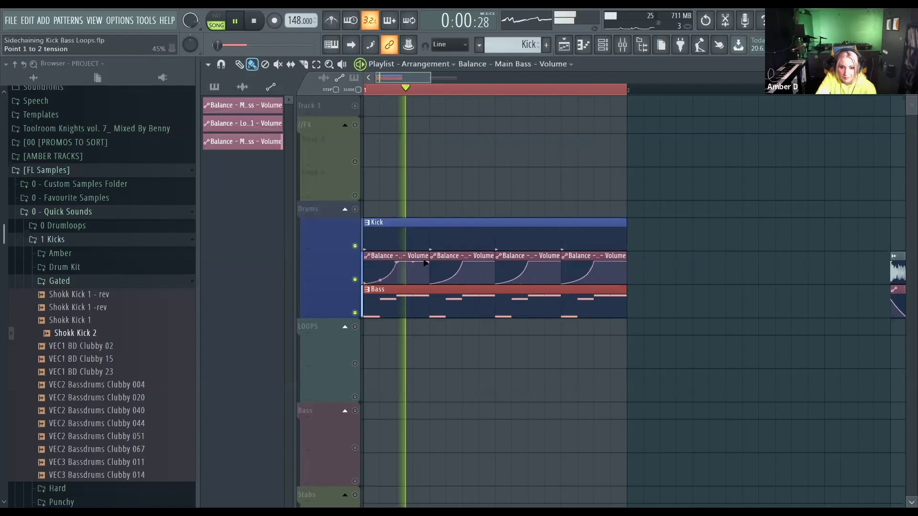
left_click_drag(413, 290, 413, 262)
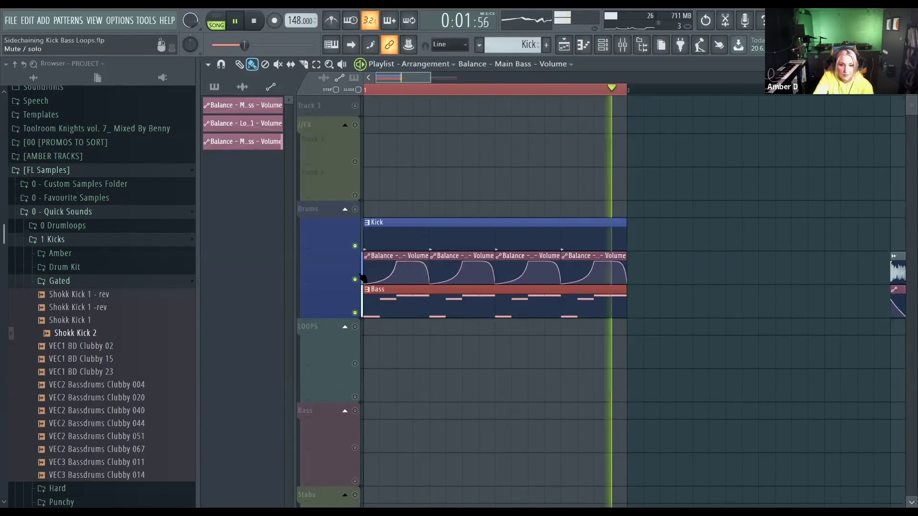
key("space")
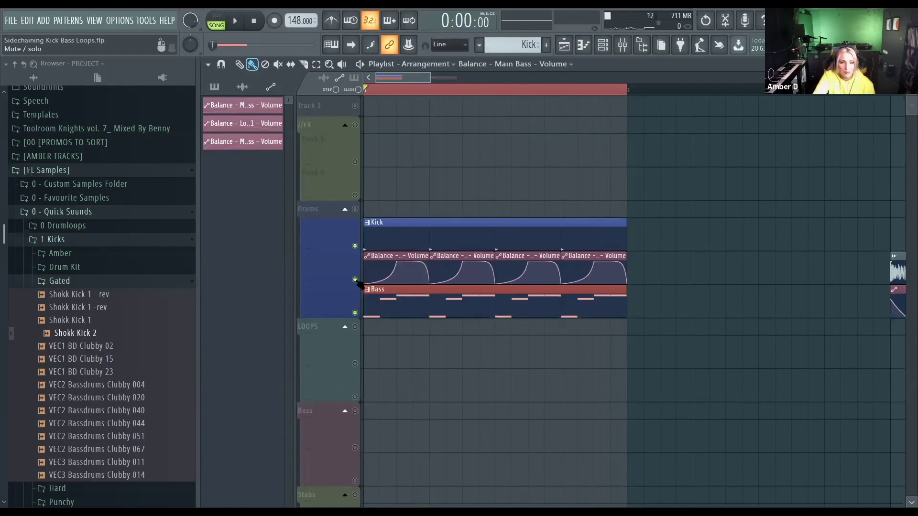
Step: Mute the automation track, play the loop without the volume ducking, and unmute the track
left_click(355, 279)
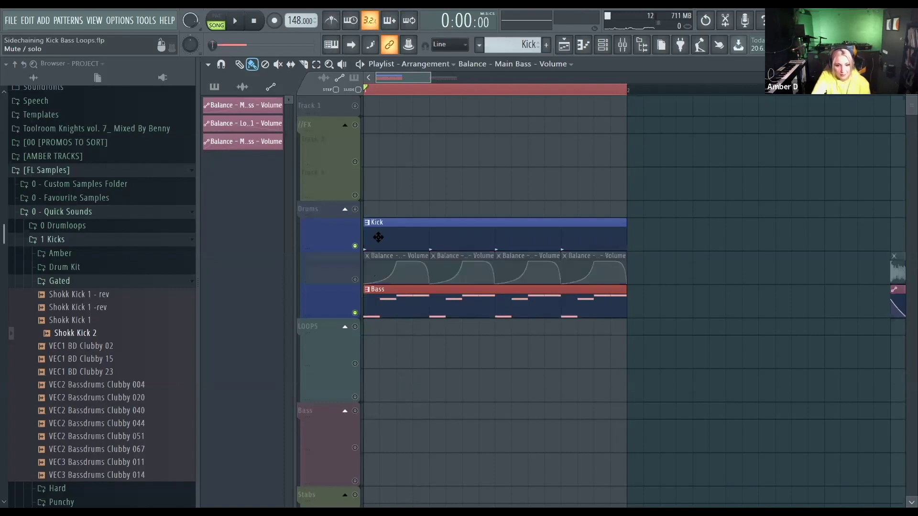
key("space")
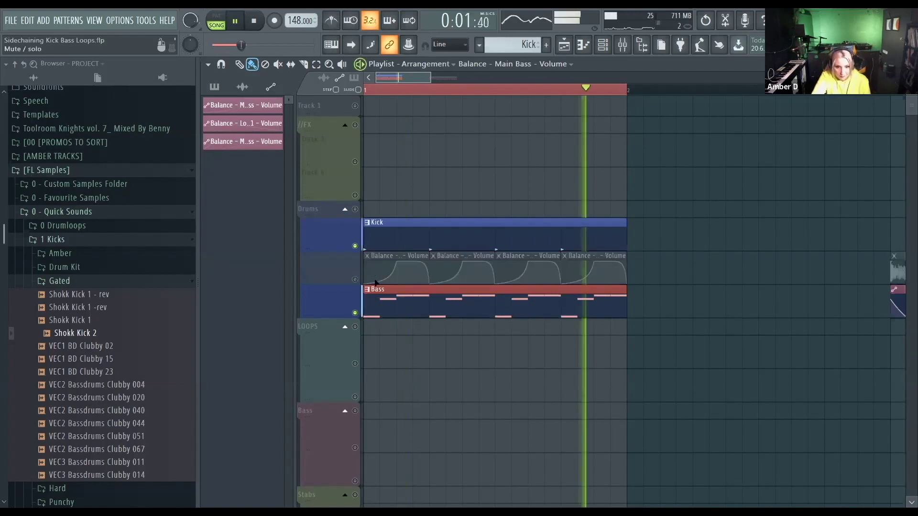
left_click(354, 279)
Step: Reshape the automation to start high, dip to zero about a quarter into the beat, and rise again; play the loop
left_click_drag(383, 284, 372, 261)
key("space")
key("space")
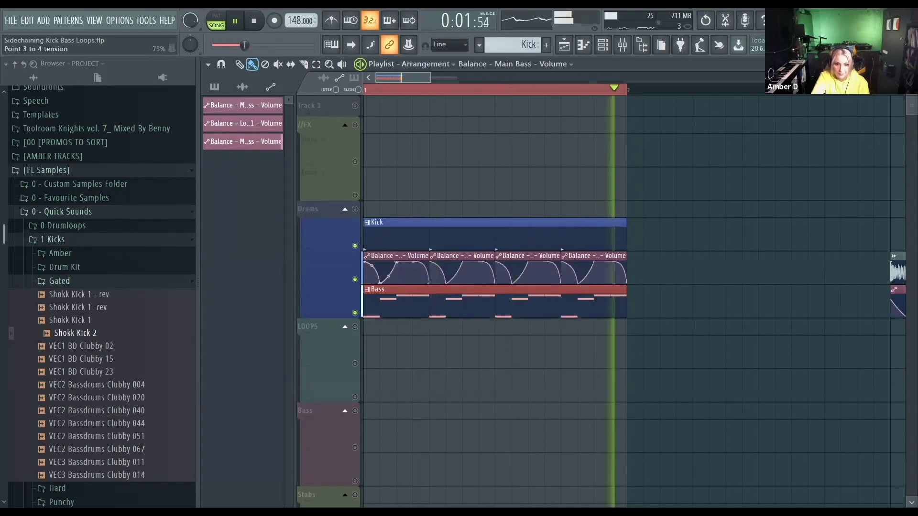
Step: Stop playback, delete the bass volume automation clips beneath the Kick pattern, and move the Bass clip up directly below it
key("space")
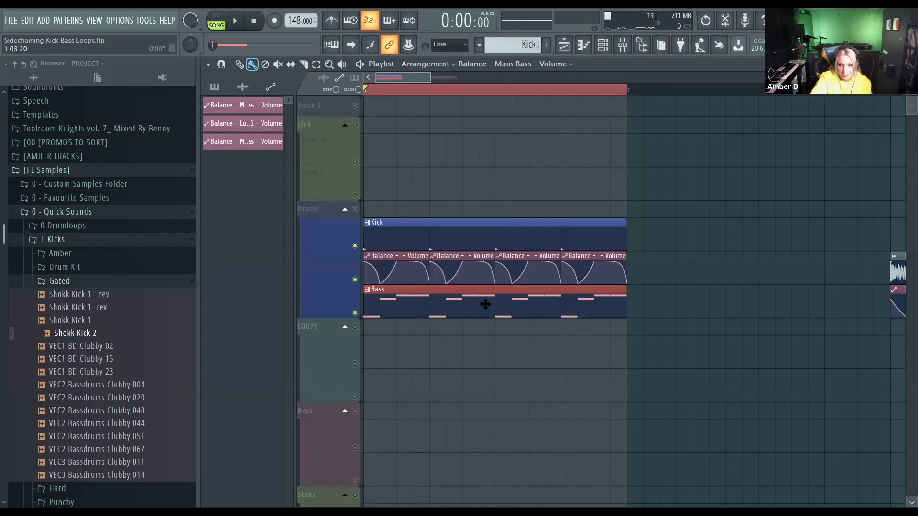
scroll(485, 303, "down", 2)
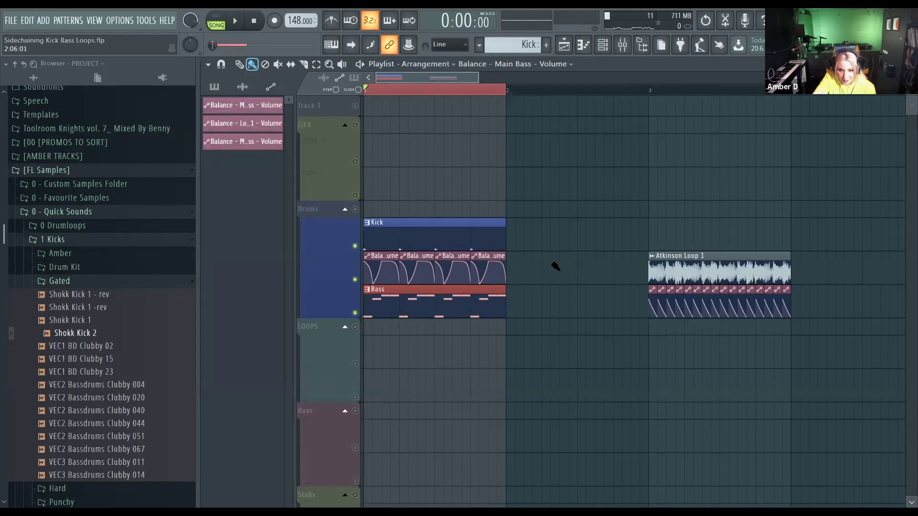
right_click(488, 270)
right_click(452, 270)
right_click(433, 274)
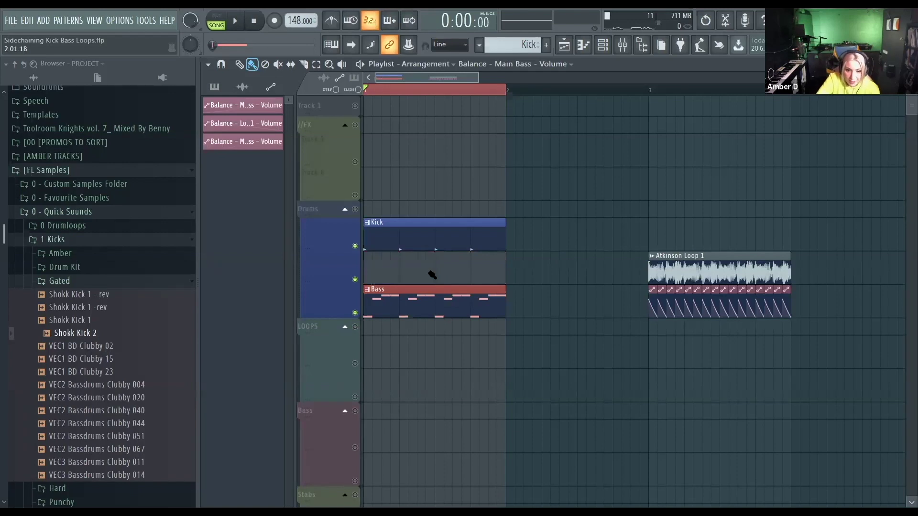
left_click_drag(416, 290, 416, 255)
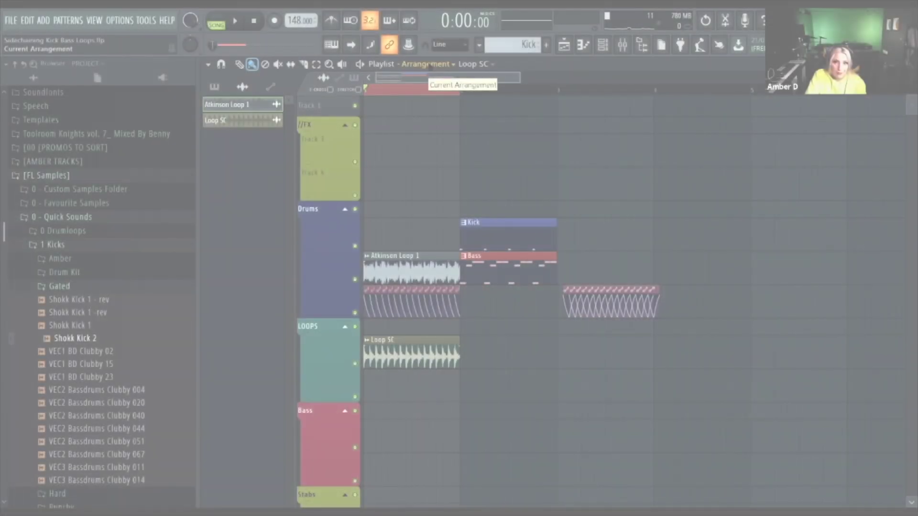
Step: Add a new playlist arrangement named EDITS
left_click(427, 64)
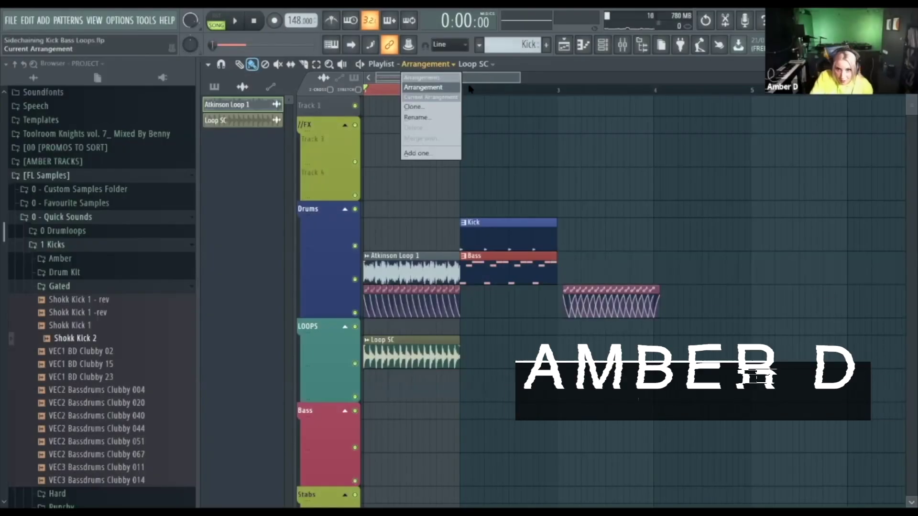
left_click(442, 88)
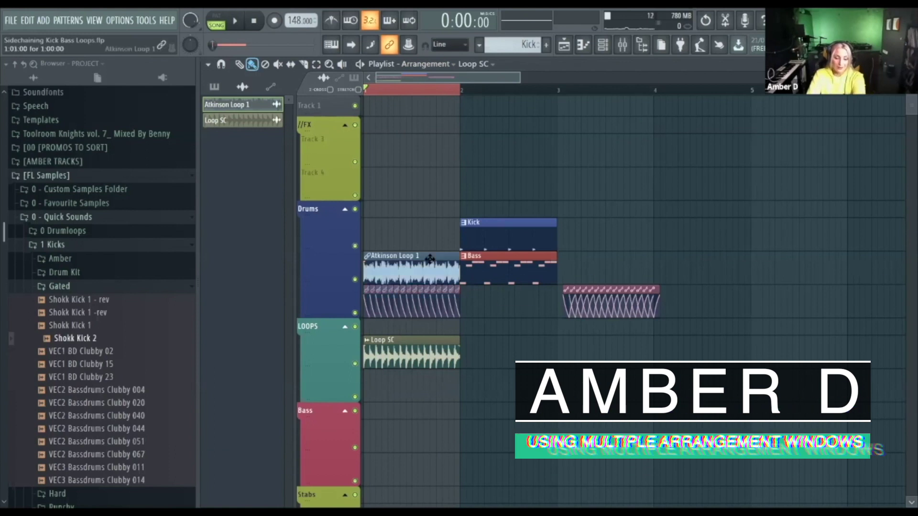
left_click(426, 68)
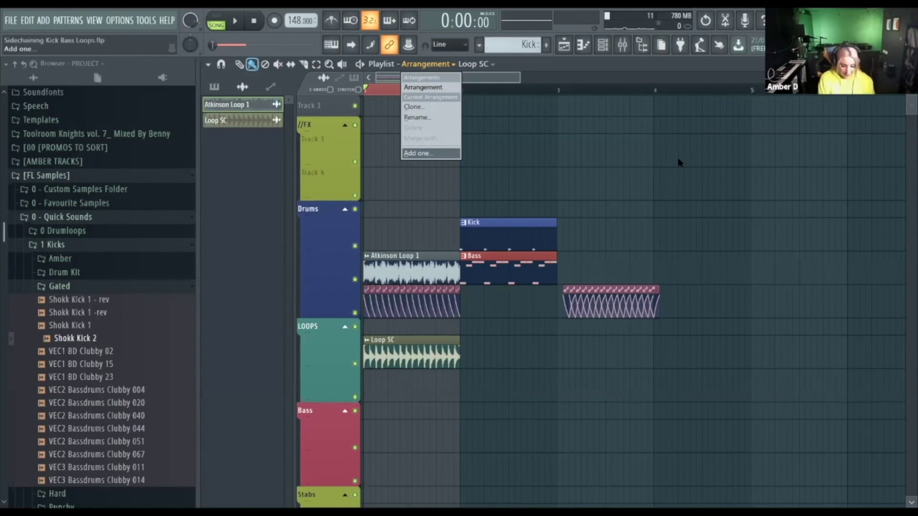
key("Return")
type("EDITS")
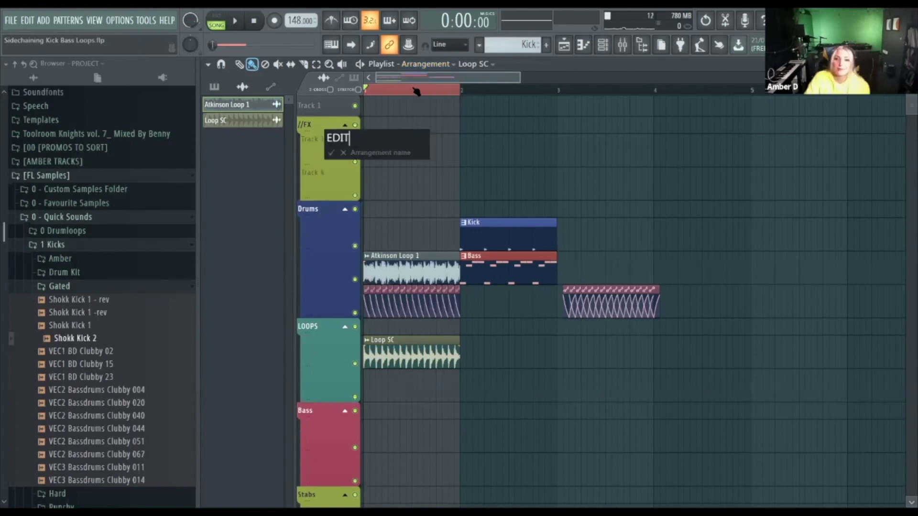
key("Return")
Step: Move Atkinson Loop 1 and its volume automation clips from the main arrangement's Drums group into the EDITS arrangement
left_click(412, 63)
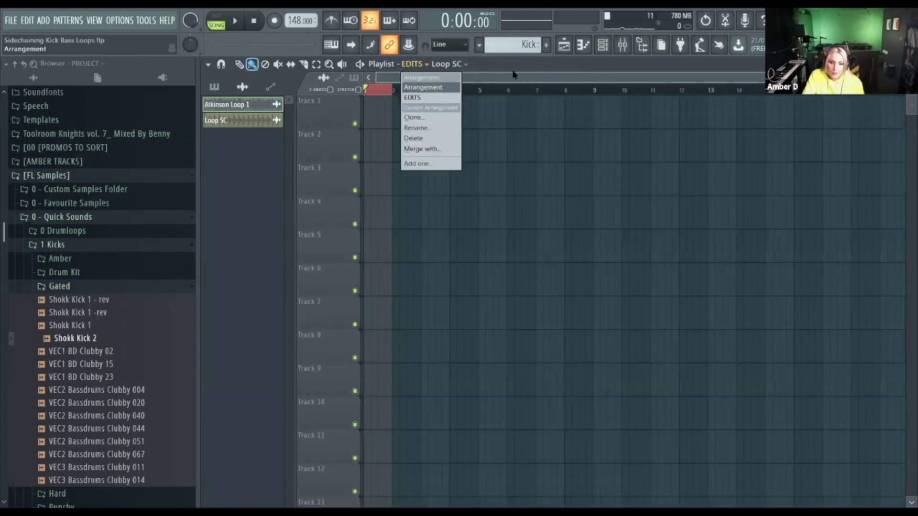
left_click(423, 87)
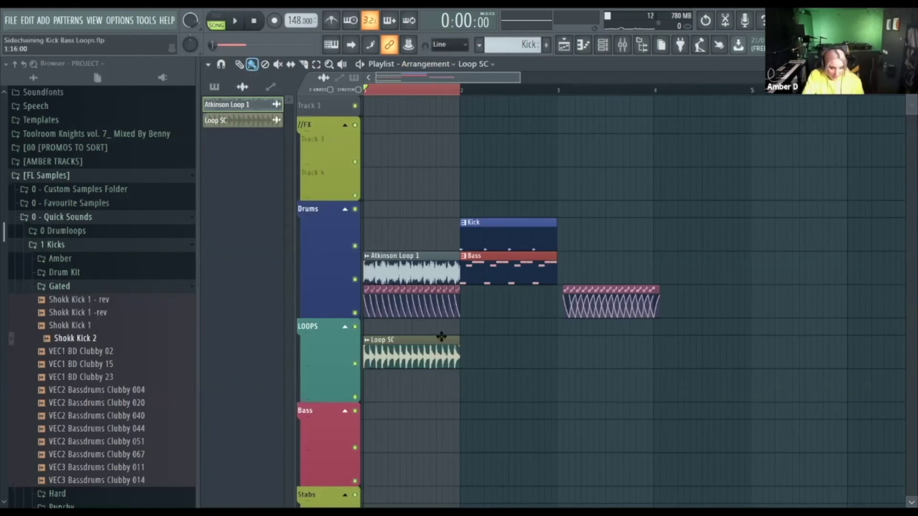
left_click(412, 304)
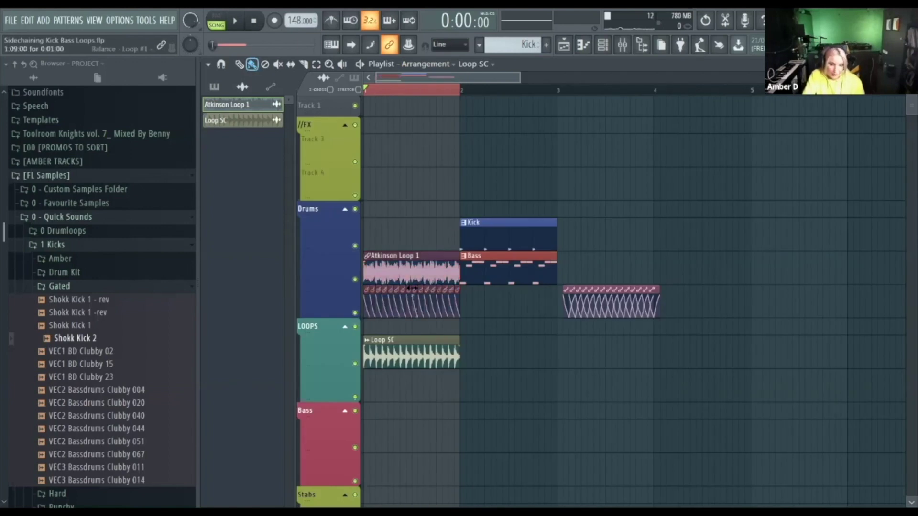
right_click(415, 260)
left_click(424, 62)
left_click(425, 98)
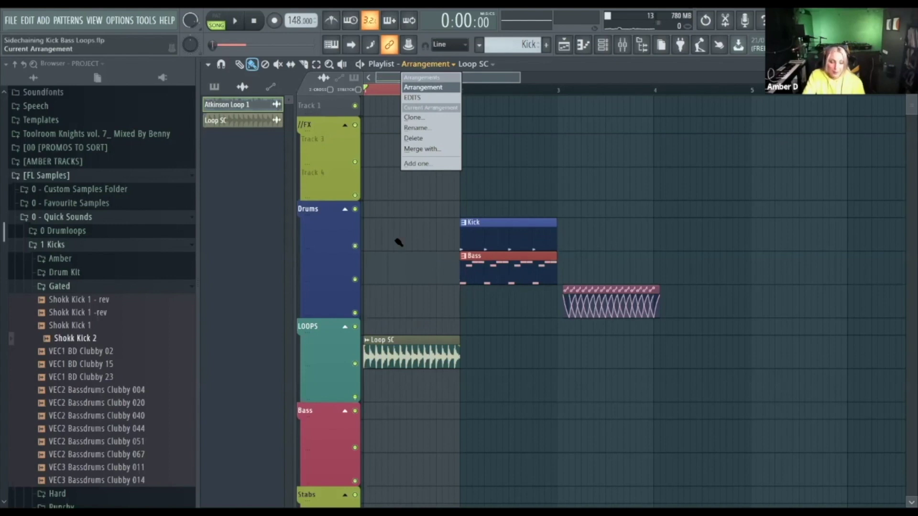
key("ctrl+v")
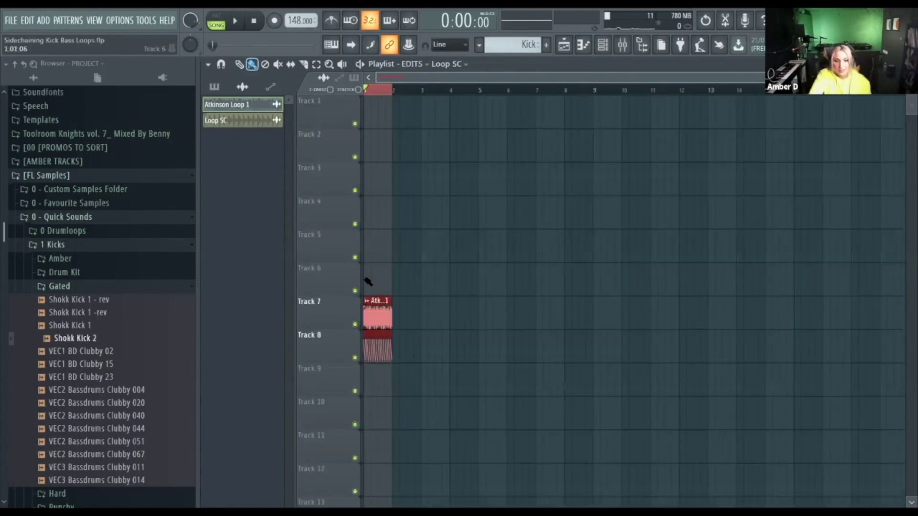
Step: Return to the main arrangement and duplicate the Loop SC clip end to end until it spans the first four bars
left_click(412, 64)
left_click(416, 86)
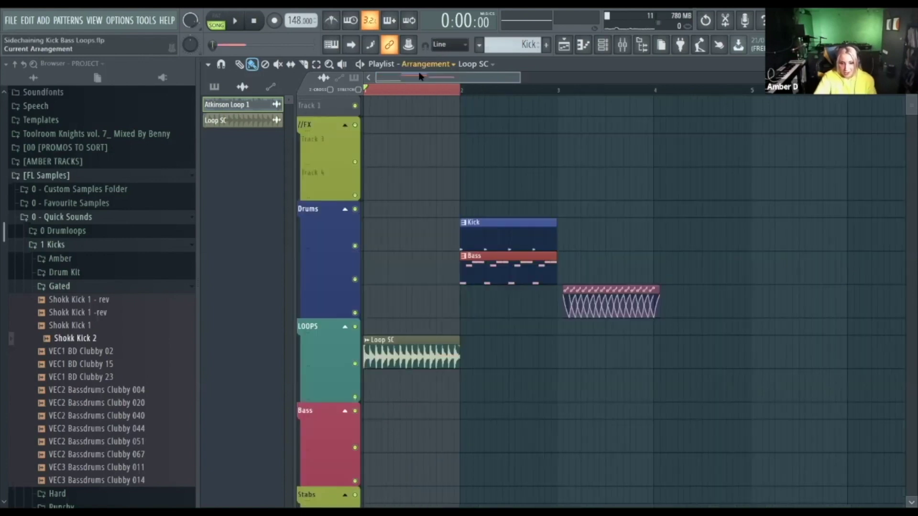
scroll(412, 358, "down", 2)
left_click(442, 353)
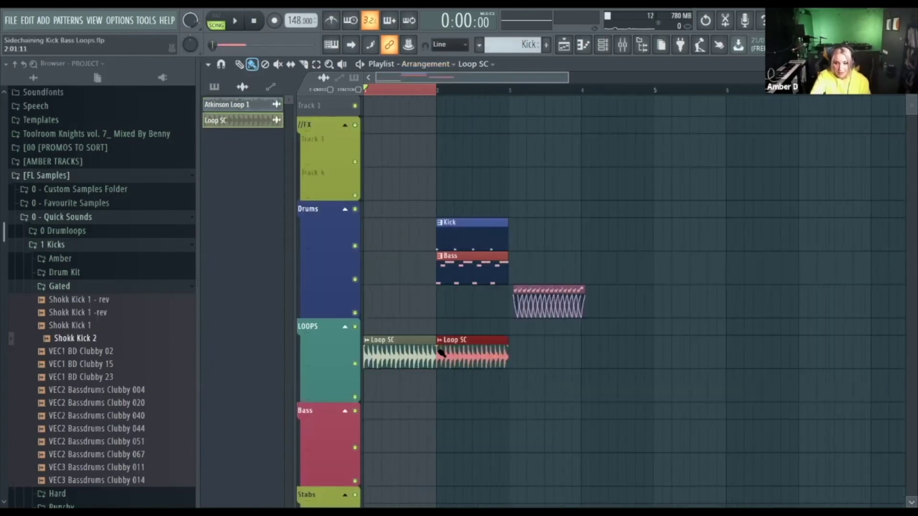
key("ctrl+b")
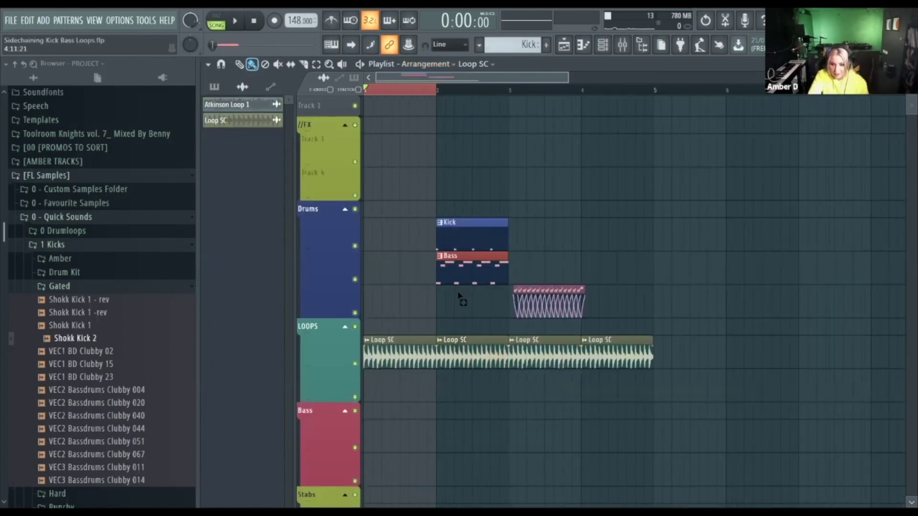
Step: Move the row of volume automation clips to start at bar 2, directly beneath the Kick and Bass clips
left_click(543, 301)
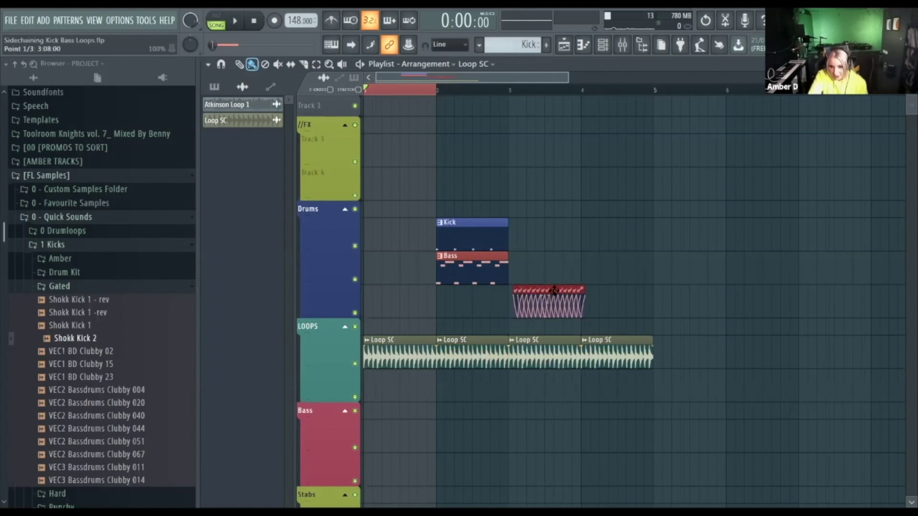
scroll(554, 294, "up", 3)
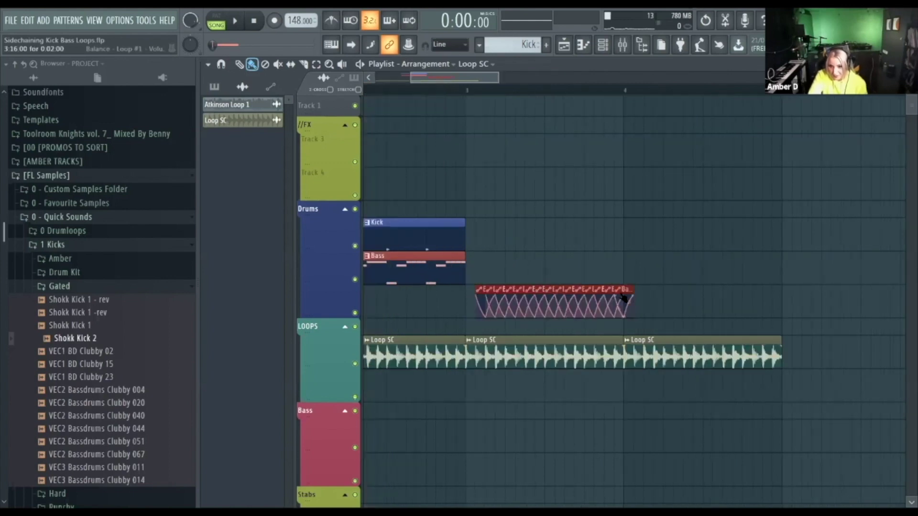
left_click_drag(476, 287, 452, 293)
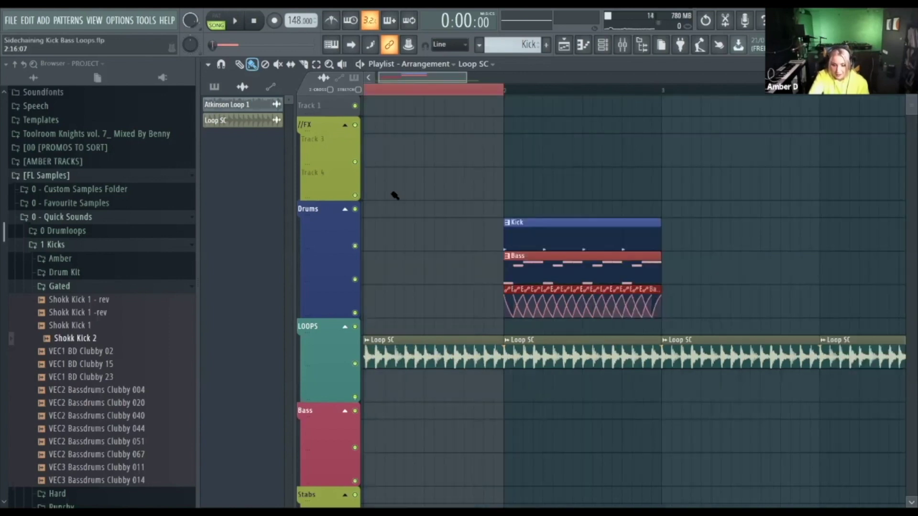
left_click(520, 280)
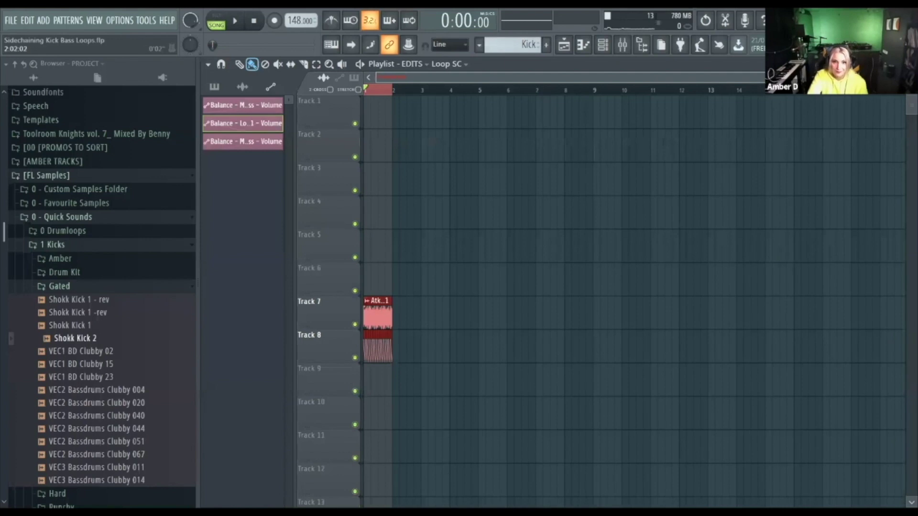
Step: Add another playlist arrangement named IDEAS and switch back to the main arrangement
scroll(422, 74, "up", 3)
left_click(421, 66)
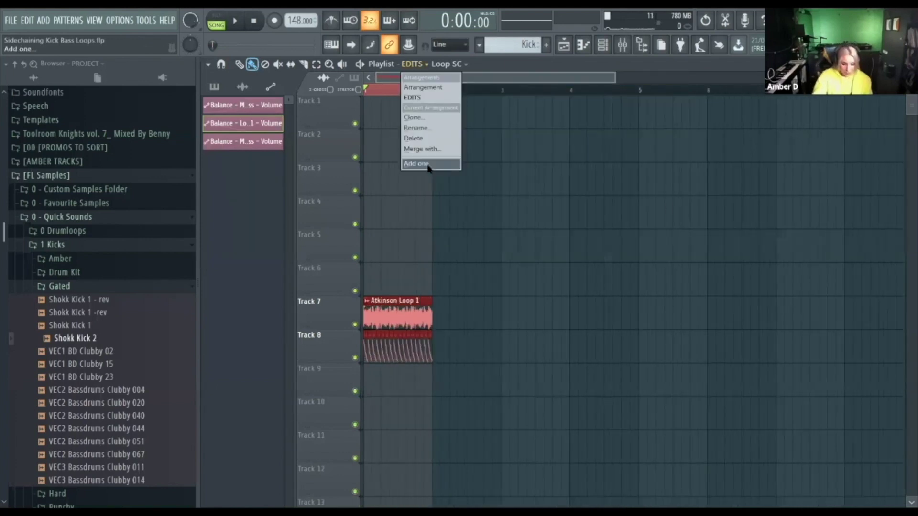
left_click(416, 164)
type("IDEAS")
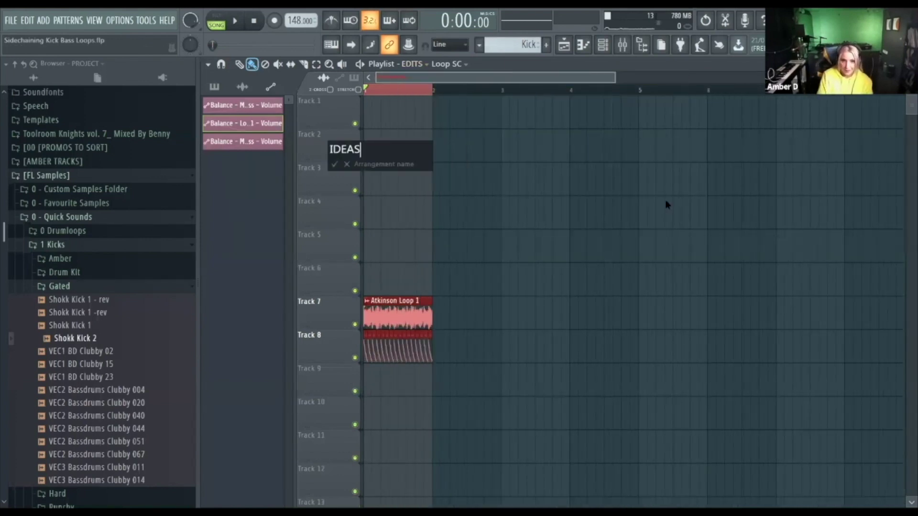
key("Return")
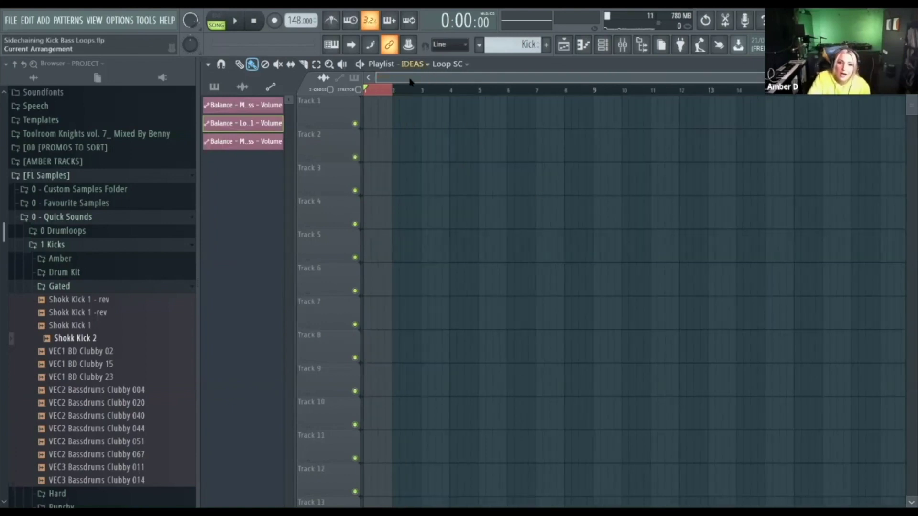
scroll(419, 66, "up", 1)
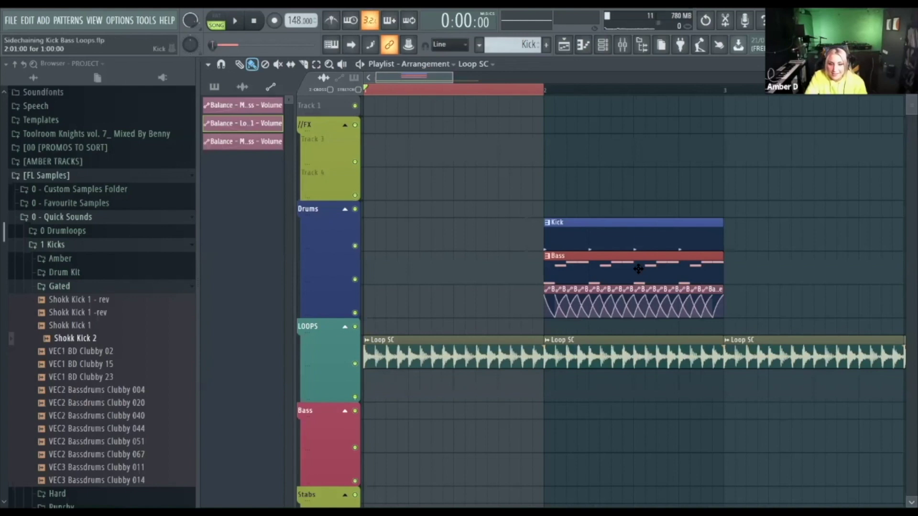
Step: Place 142BPM_001 from the DRUMLOOPS DR.REX folder at bar 1 of the first LOOPS track and play it
scroll(469, 336, "down", 4)
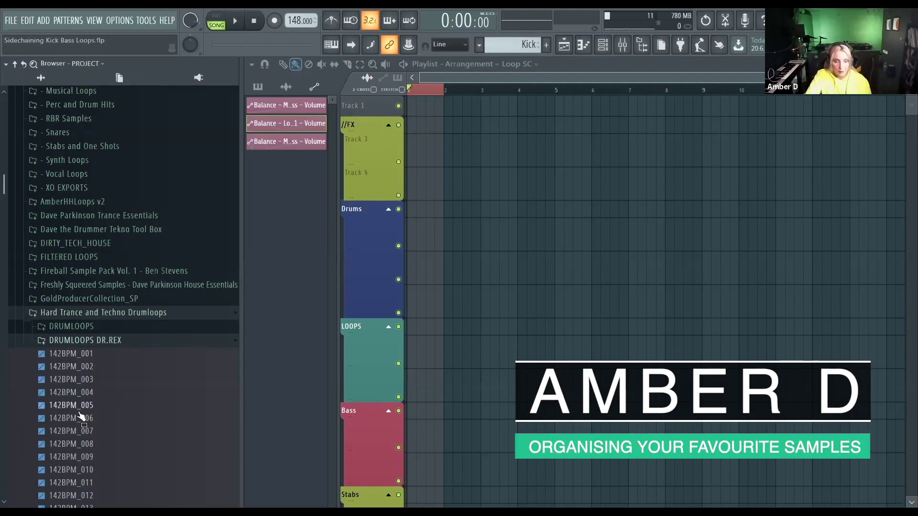
left_click_drag(100, 355, 435, 366)
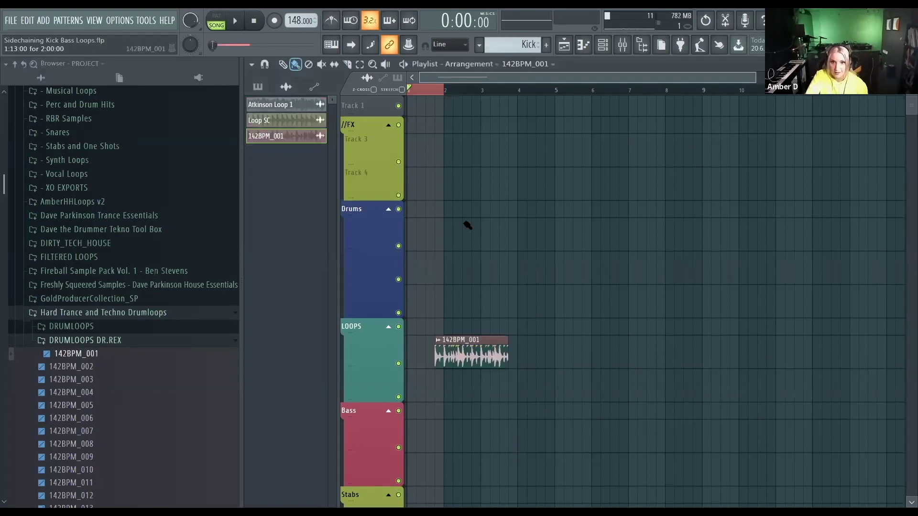
key("space")
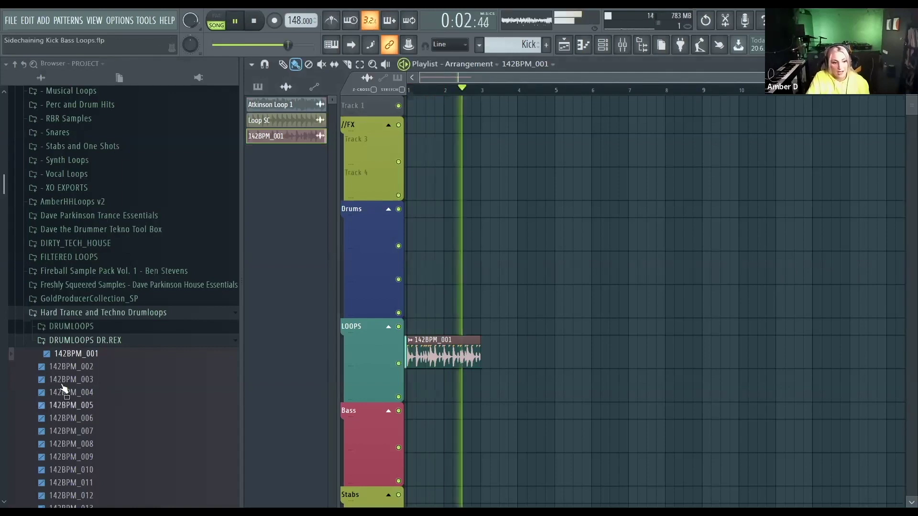
key("space")
Step: Try 142BPM_003 at bar 3 beside the first drum loop, listen to it, and remove the clip
left_click_drag(517, 346, 500, 352)
left_click(483, 91)
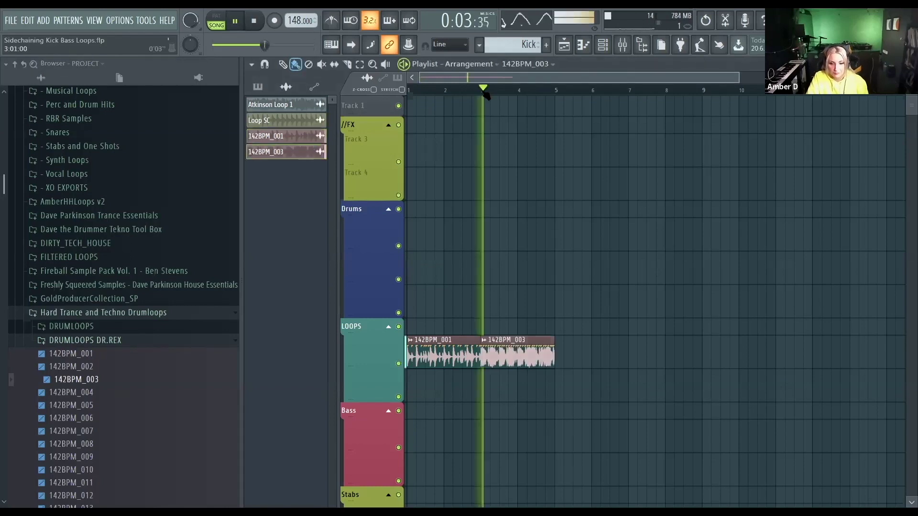
key("space")
right_click(530, 357)
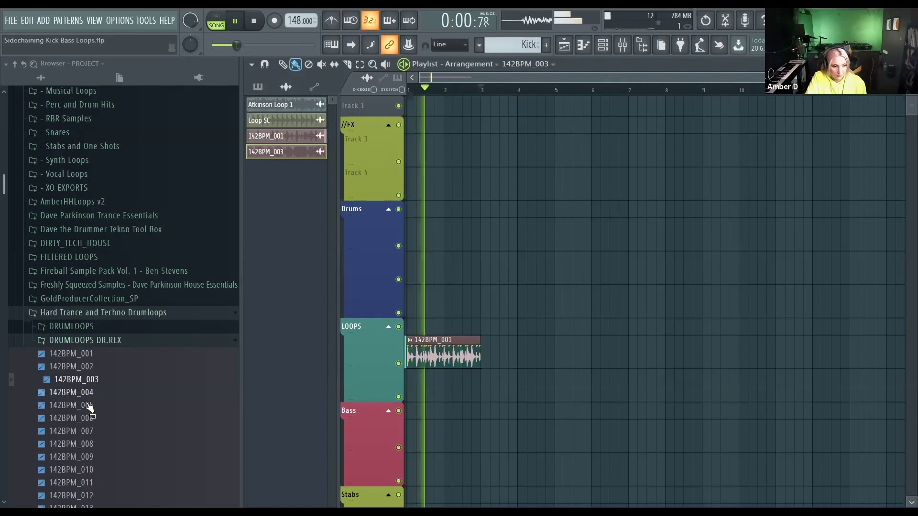
Step: Place 142BPM_004 at bar 3, directly after 142BPM_001 on the LOOPS track, and play it
left_click_drag(91, 393, 485, 352)
key("space")
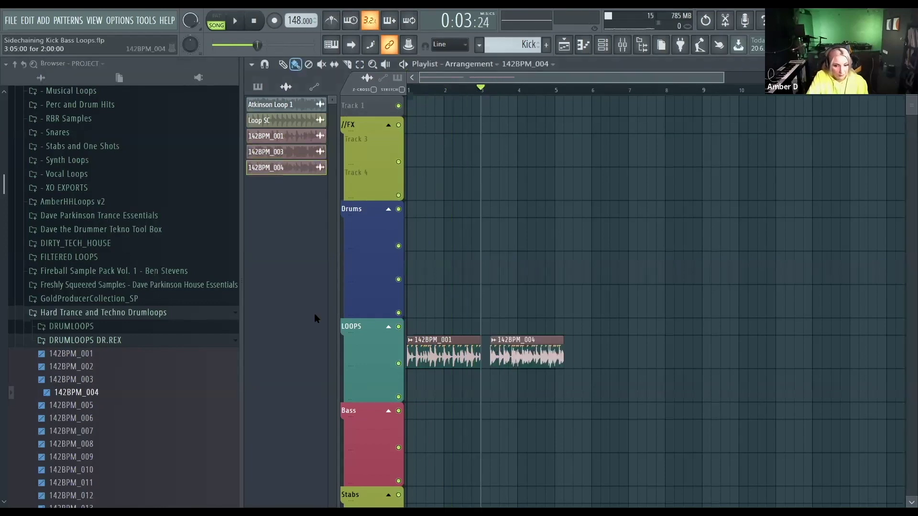
key("space")
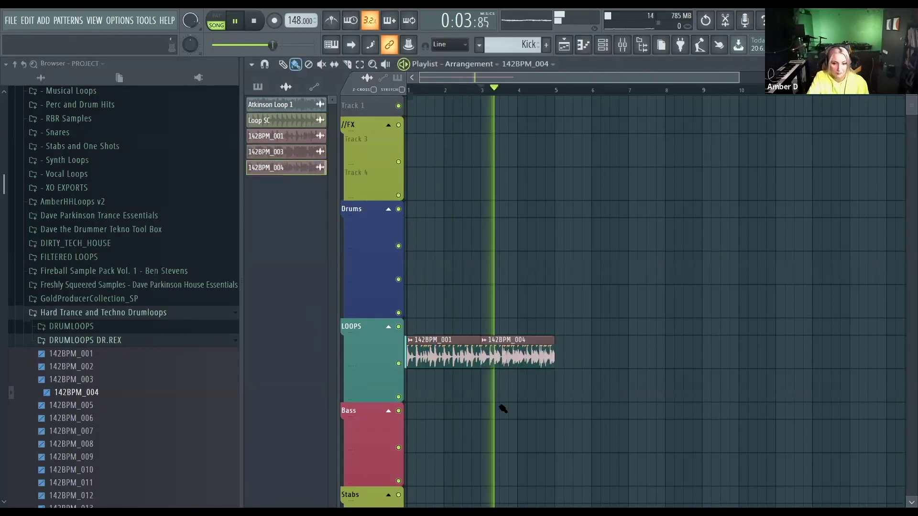
key("space")
Step: Mute the track holding the placed drum loops and preview more DR.REX loops, including 142BPM_006, 142BPM_007, 142BPM_008 and 142BPM_014
left_click(69, 423)
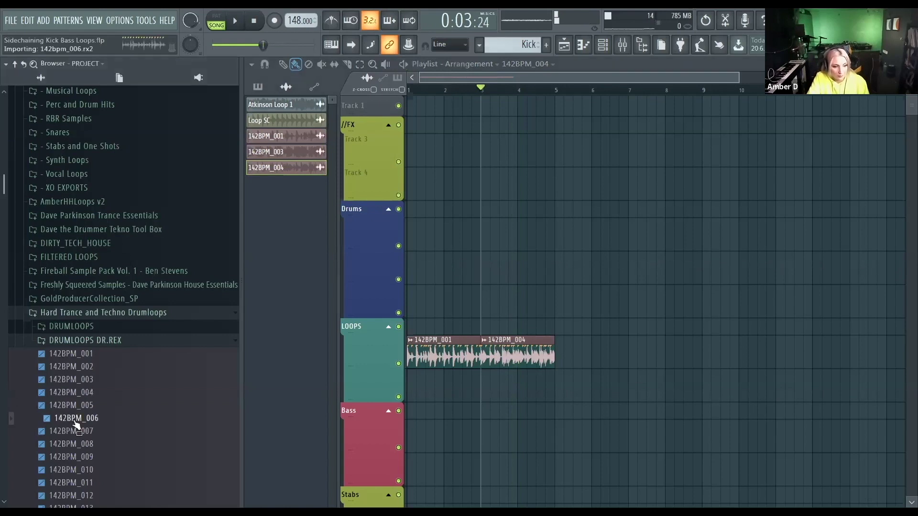
key("space")
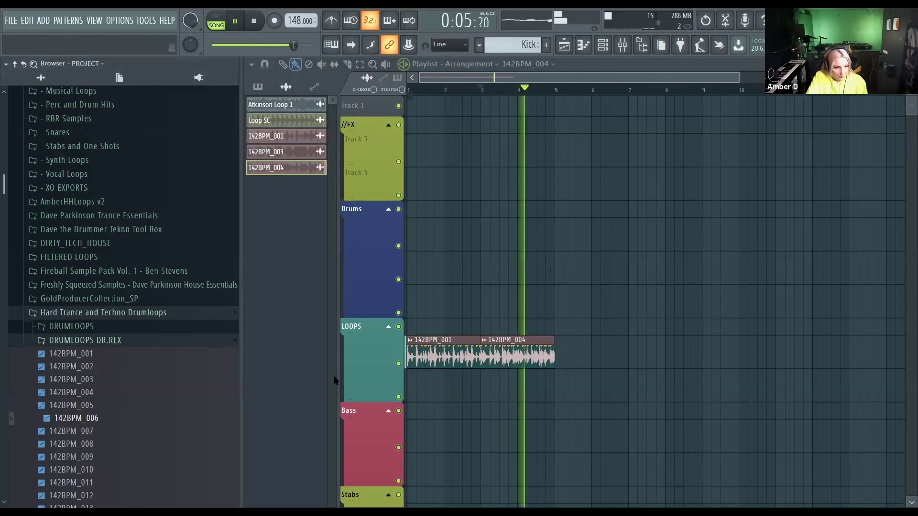
left_click(399, 364)
left_click(74, 433)
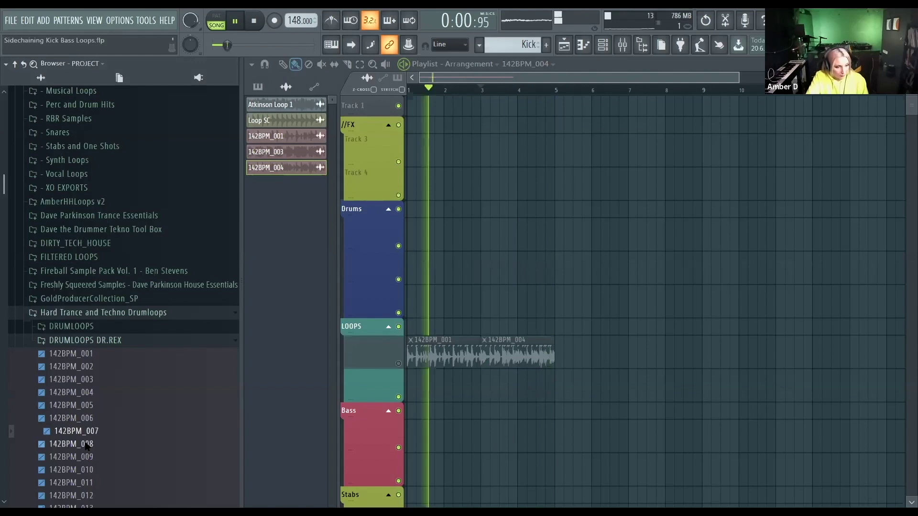
left_click(86, 445)
scroll(88, 381, "down", 1)
scroll(153, 354, "down", 11)
left_click(74, 368)
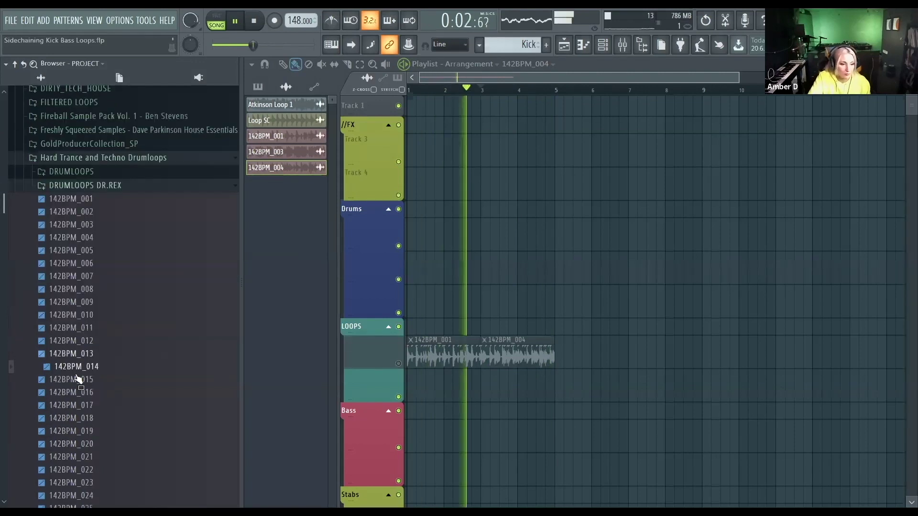
Step: Preview DR.REX loops 142BPM_015 through 142BPM_021, and place 142BPM_021 at bar 5 directly after 142BPM_004 on the LOOPS track
left_click(135, 385)
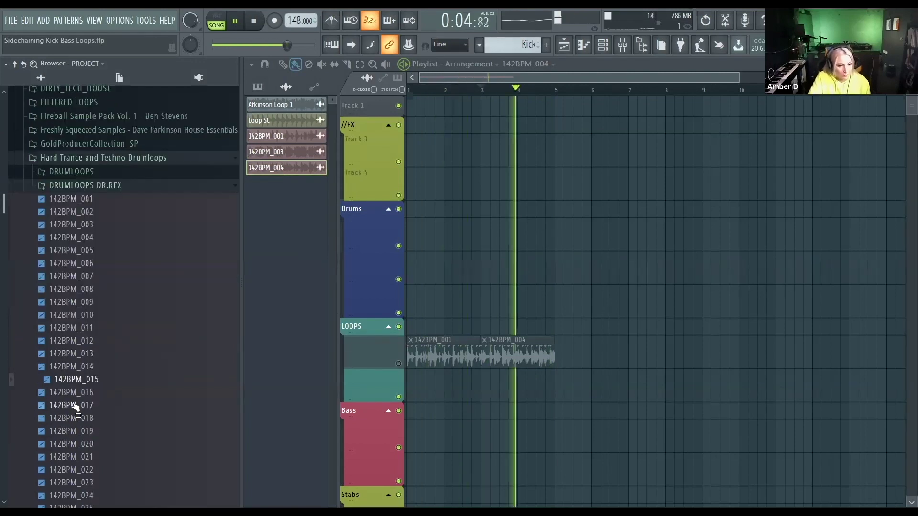
left_click(85, 410)
left_click(86, 419)
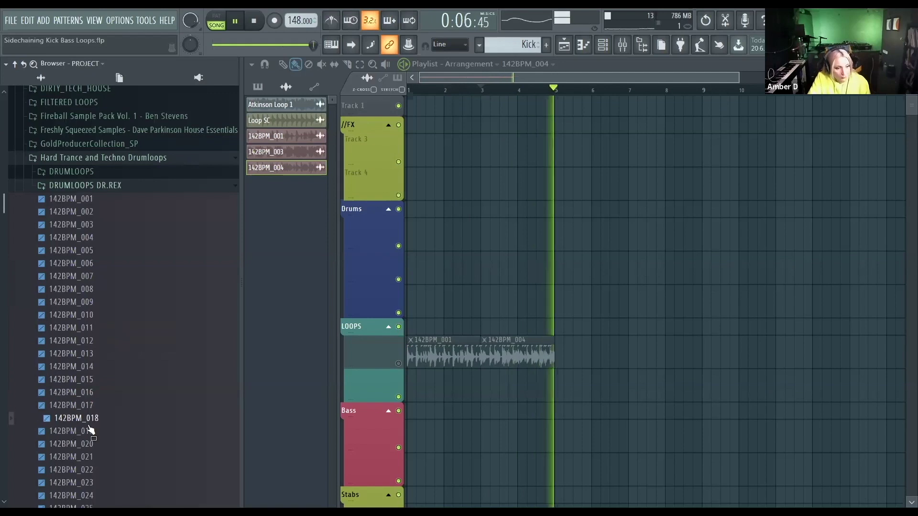
left_click(77, 457)
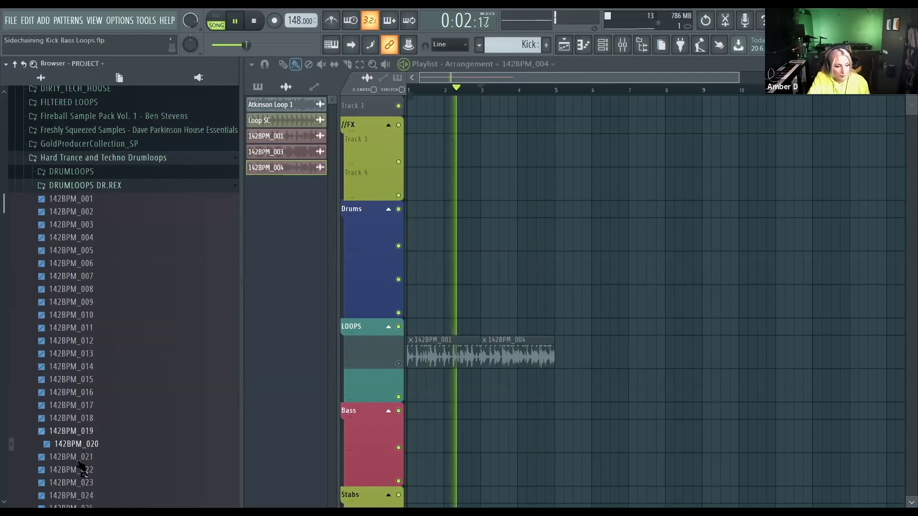
left_click_drag(77, 466, 591, 346)
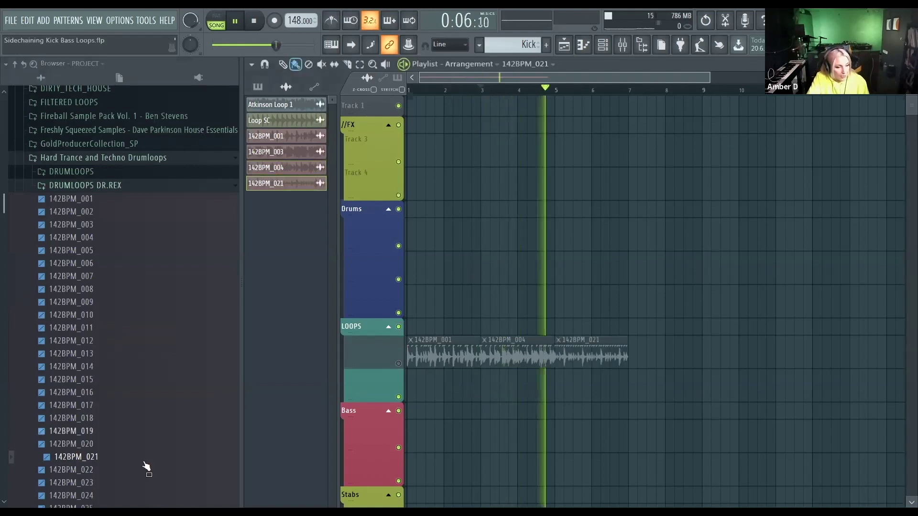
Step: Preview loops further down the DR.REX folder and place 142BPM_035 at bar 7, directly after 142BPM_021
scroll(112, 357, "down", 8)
left_click(77, 298)
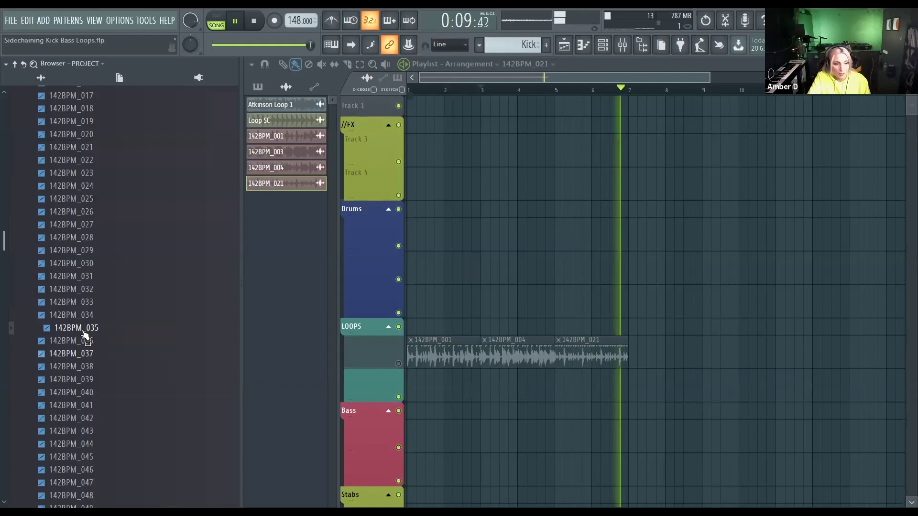
left_click_drag(84, 335, 658, 350)
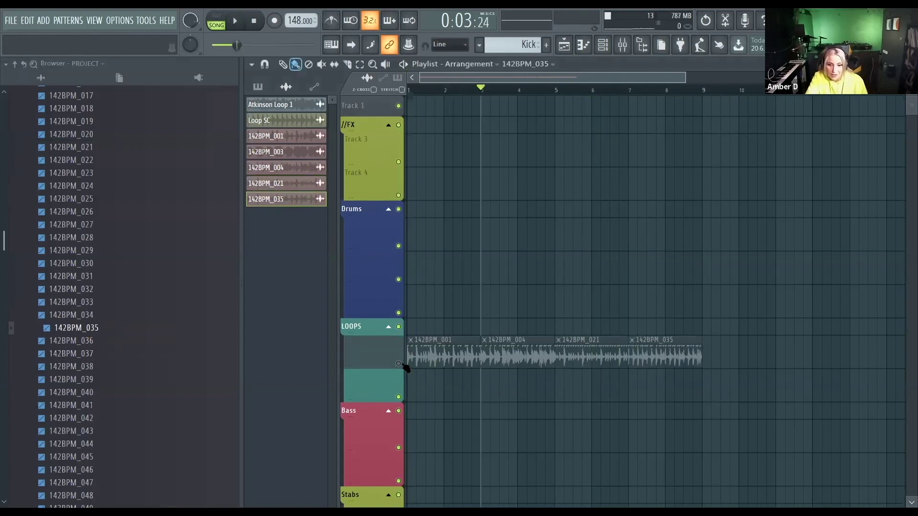
Step: Solo the track holding the collected drum loops and play them from the start of the arrangement
right_click(399, 364)
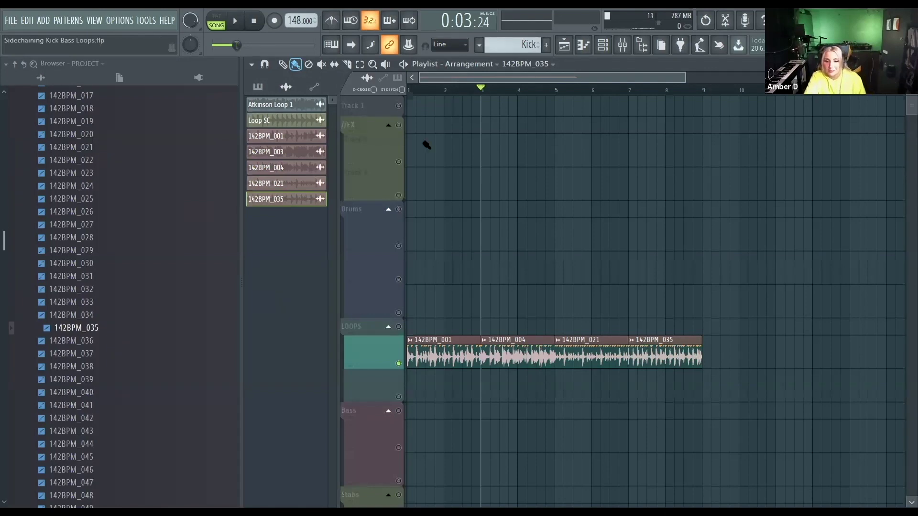
scroll(424, 143, "down", 4, "ctrl")
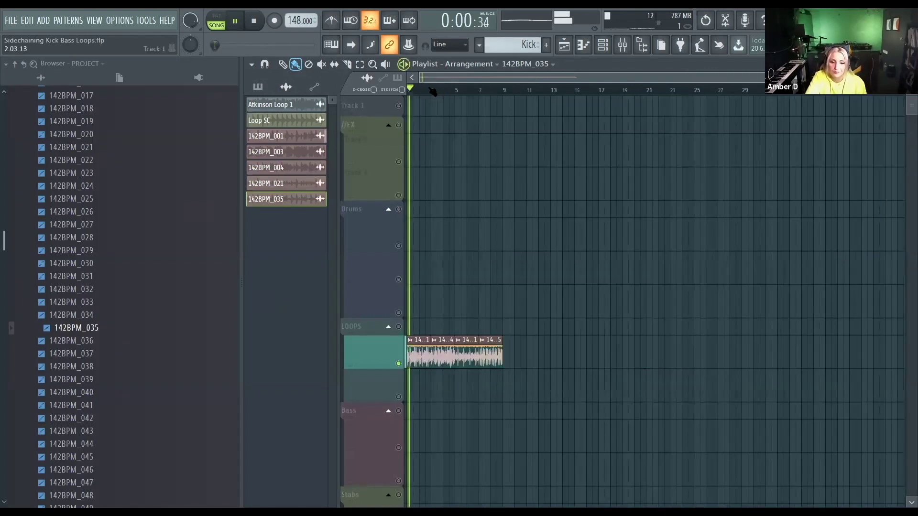
key("space")
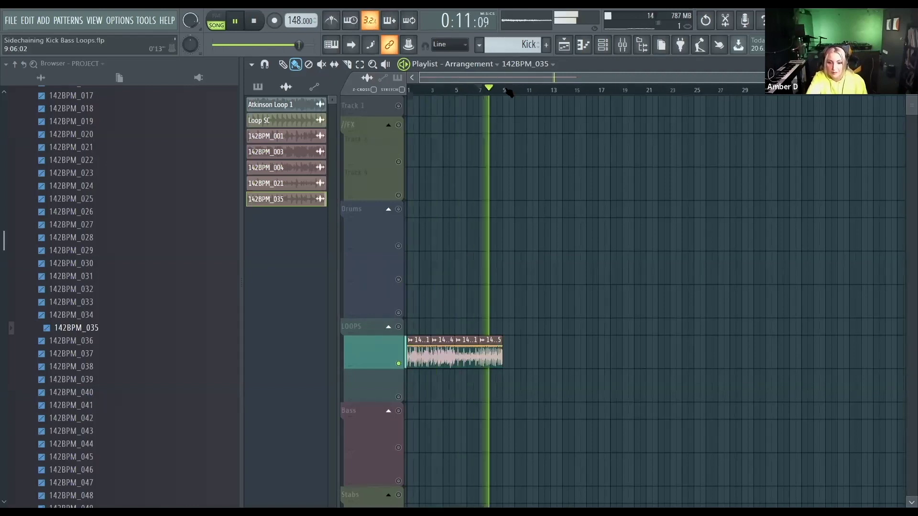
Step: Place 142BPM_045 at bar 9, directly after 142BPM_035, and move the playback position to the new clip
left_click_drag(47, 460, 515, 350)
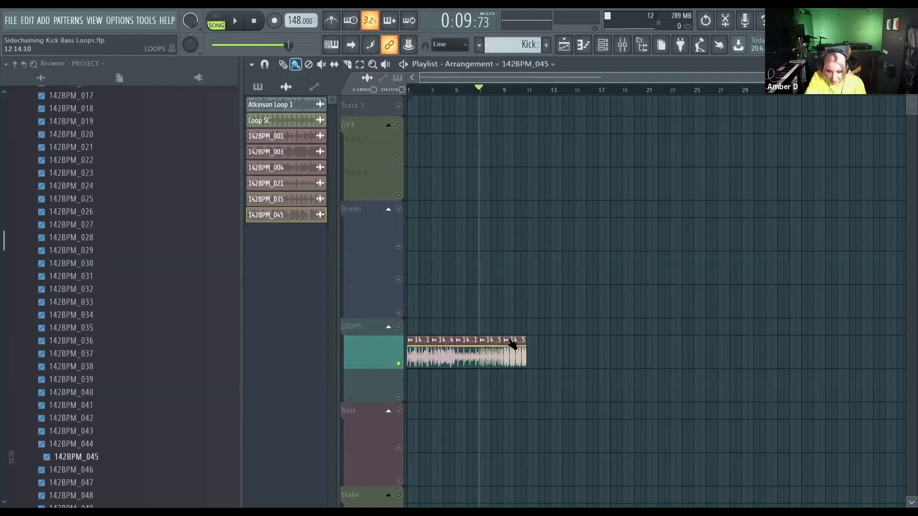
left_click(505, 91)
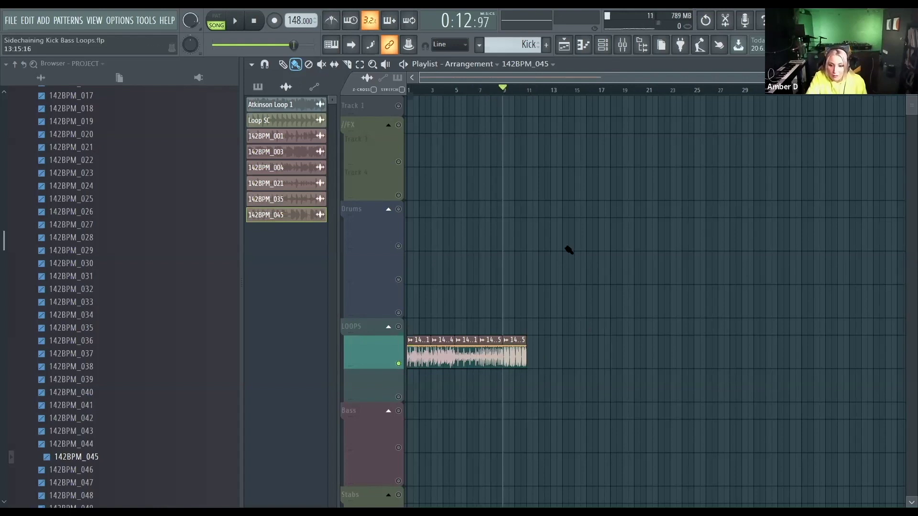
Step: Select the playlist time range from bar 1 to bar 11, covering all five drum loop clips
scroll(652, 94, "up", 4)
left_click_drag(649, 92, 210, 158)
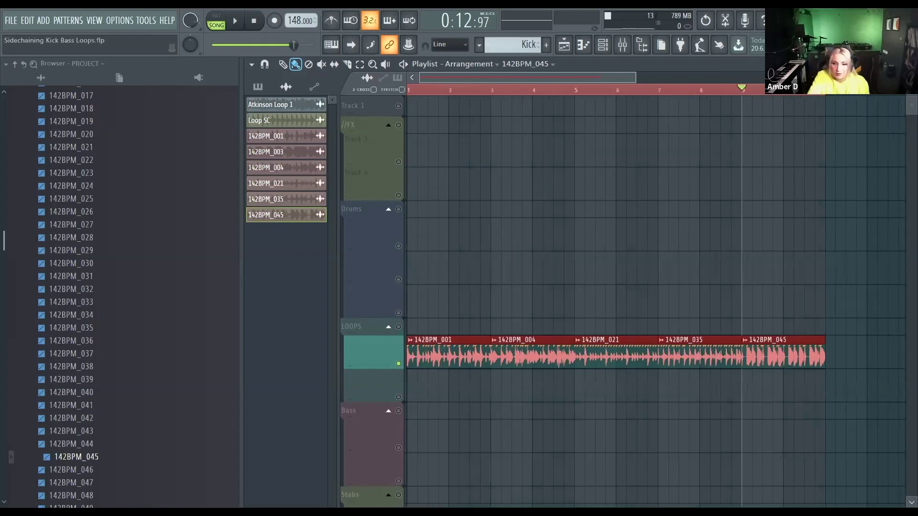
left_click_drag(635, 77, 723, 77)
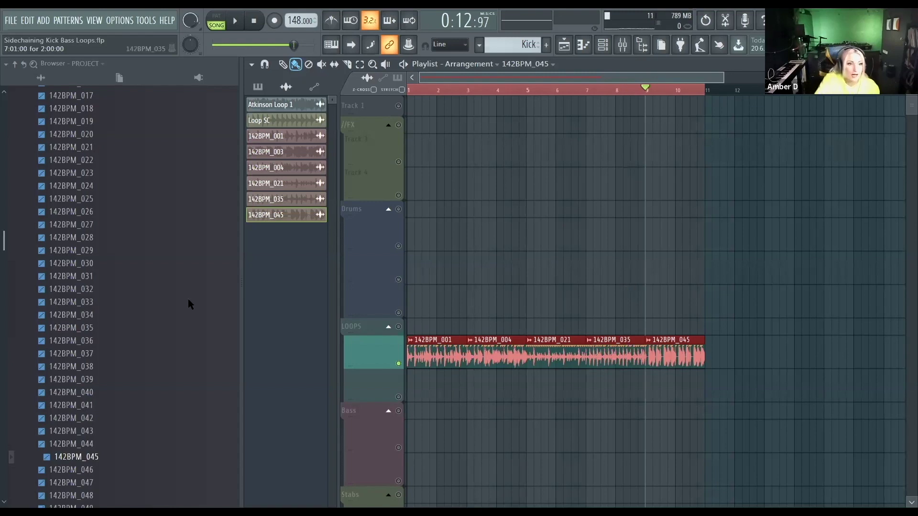
Step: Export the selected range as a WAV file named "Fav Loops Sample Pack March 2020" in the [TUTORIALS] folder
key("ctrl+r")
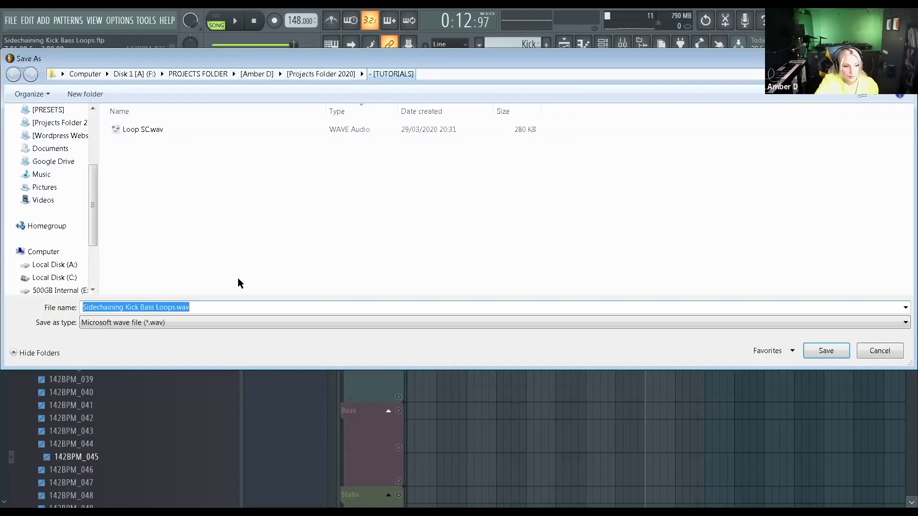
type("Fa")
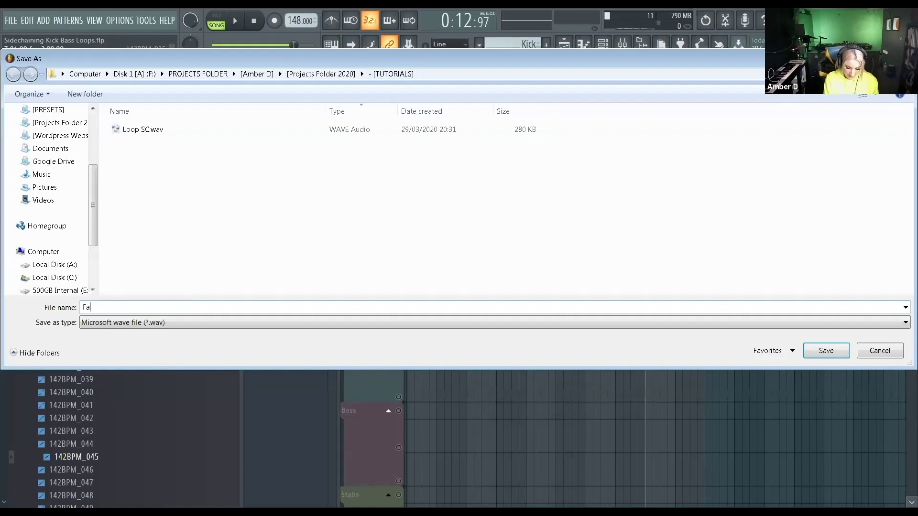
type("v Loops")
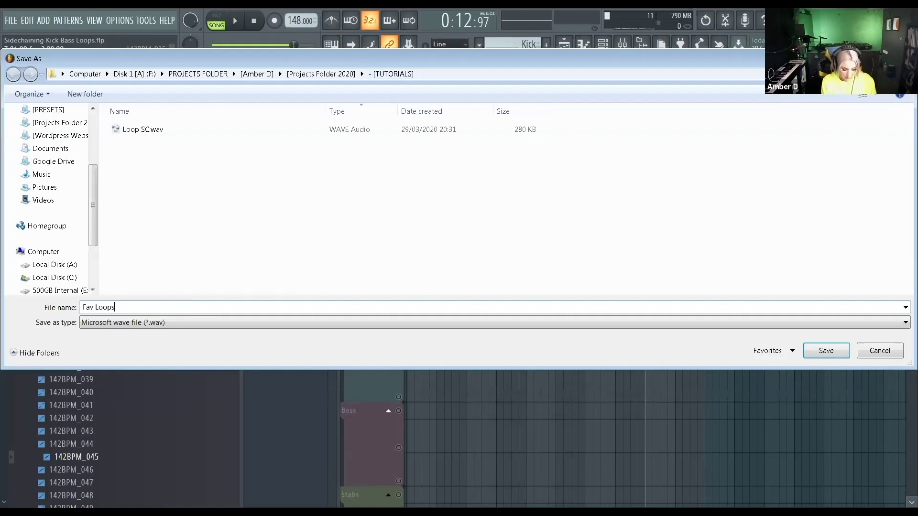
type(" Sam")
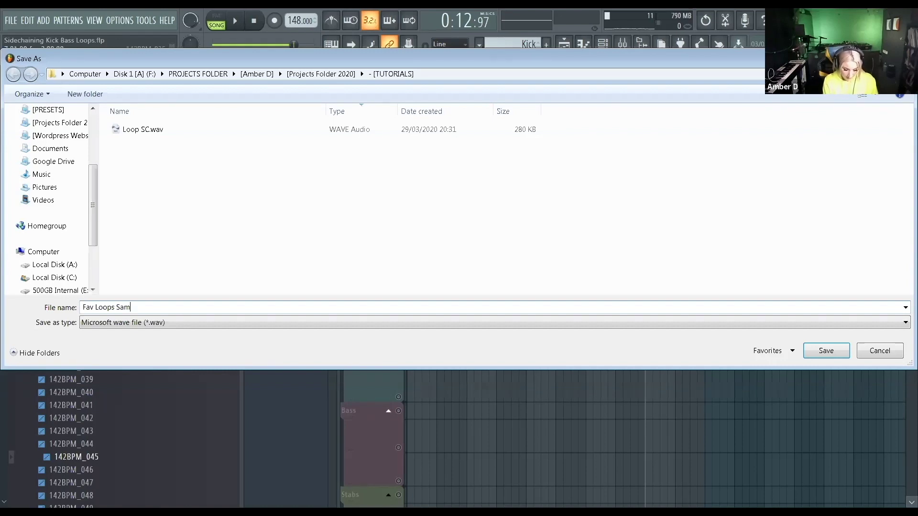
type("ple Pack Mar")
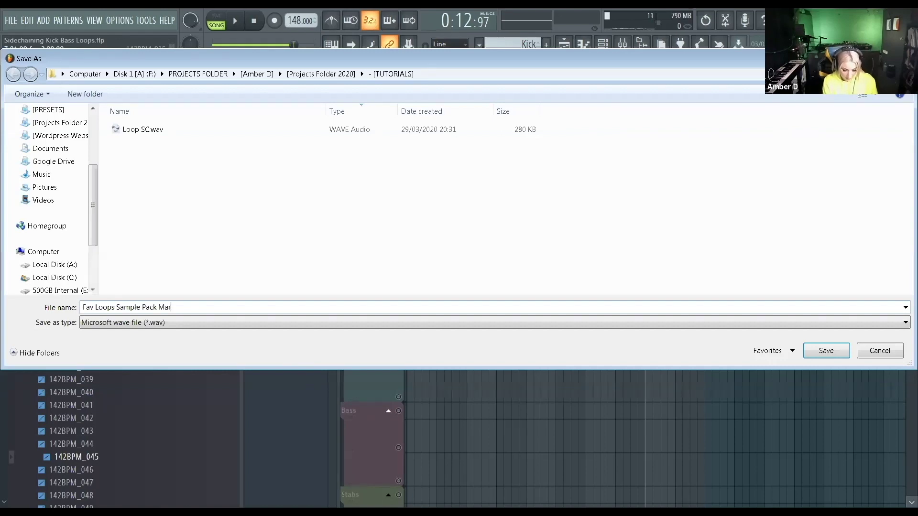
type("ch 2020")
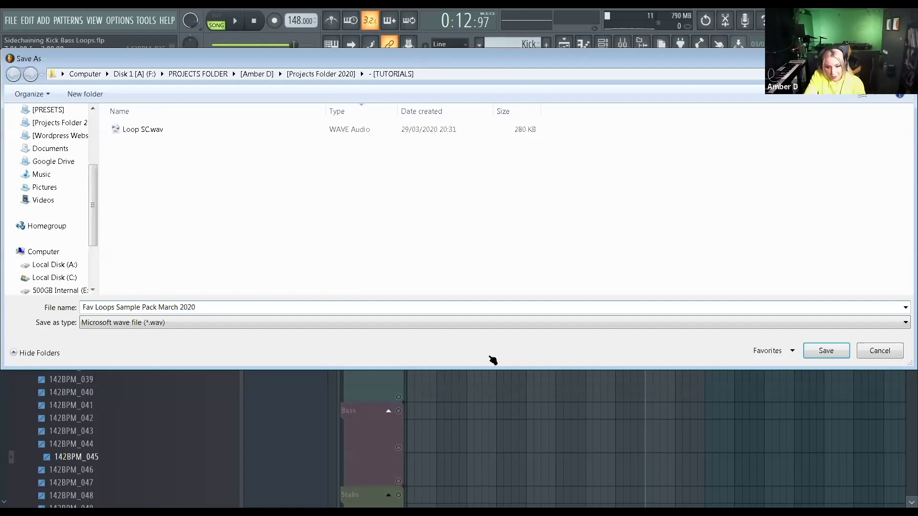
key("Return")
Step: Render the WAV without insert or master effects and place the rendered file at bar 1 of the second LOOPS track
left_click(491, 354)
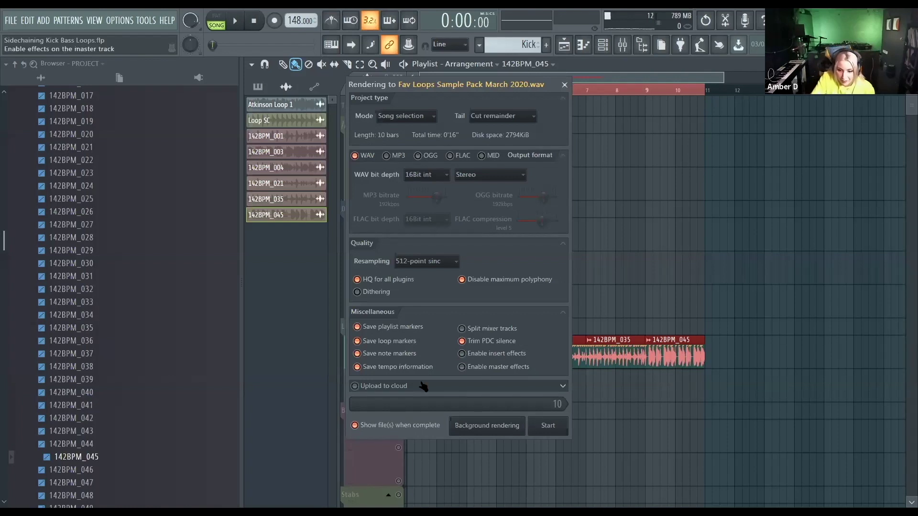
left_click(555, 431)
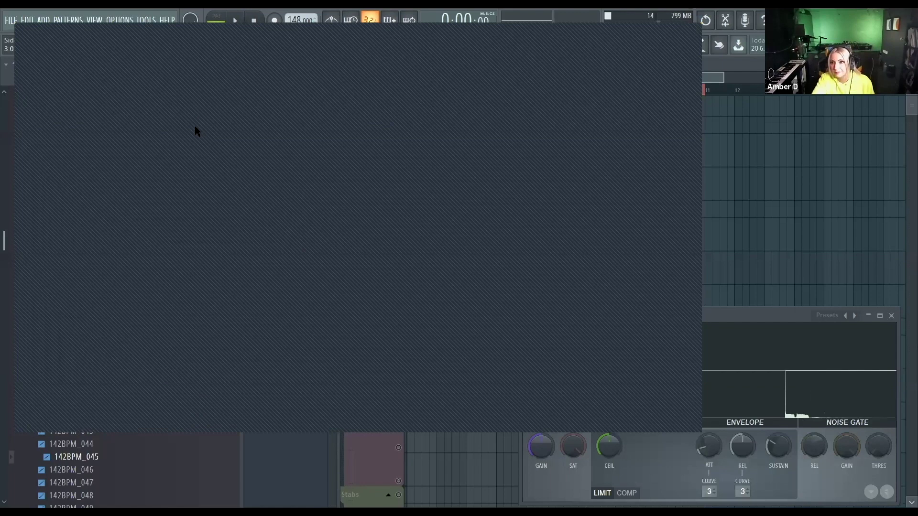
left_click_drag(796, 190, 403, 406)
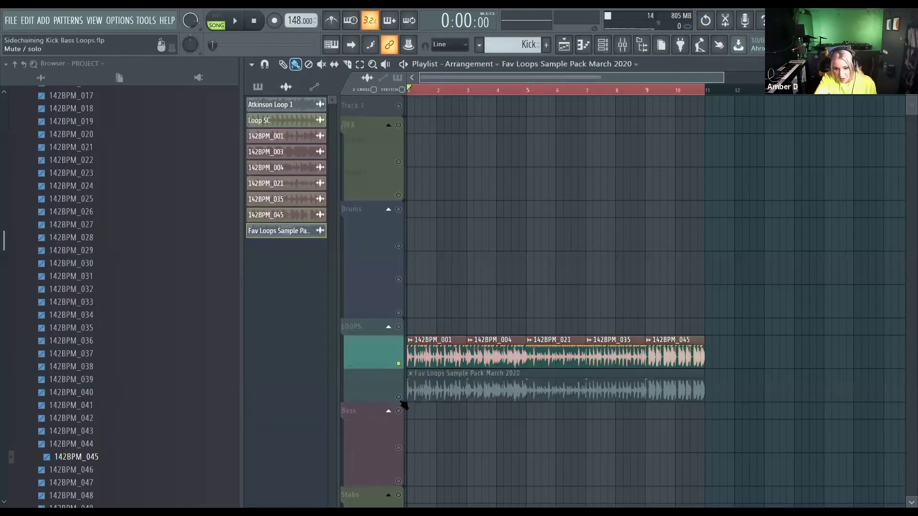